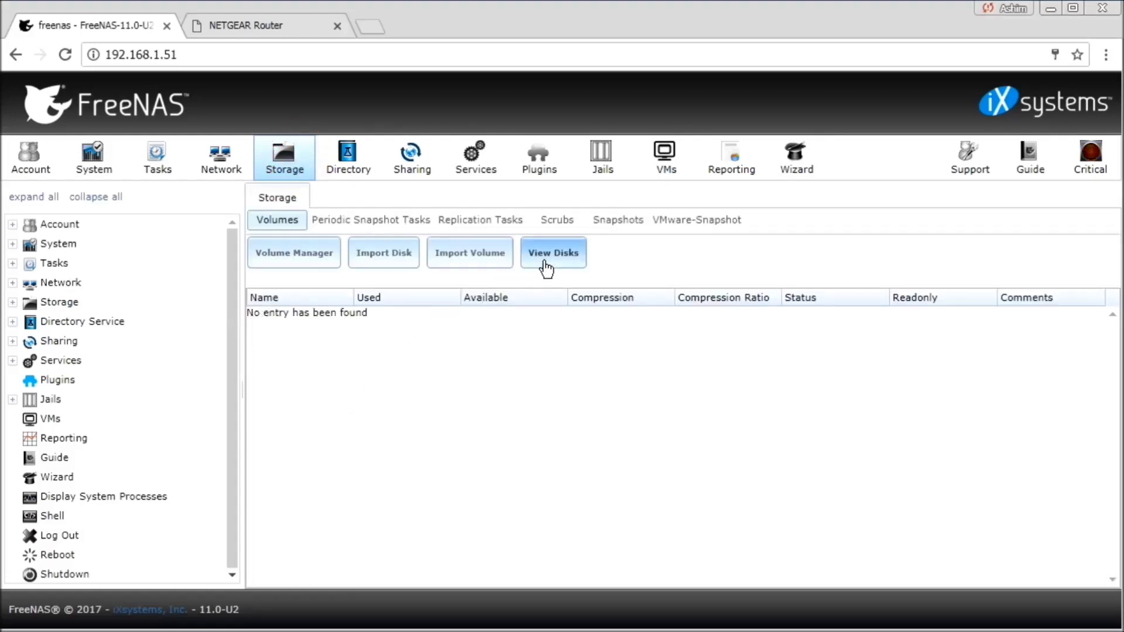
- Show the physical disk list with the single 40.0 GB disk ada0, then return to Volumes
click(546, 268)
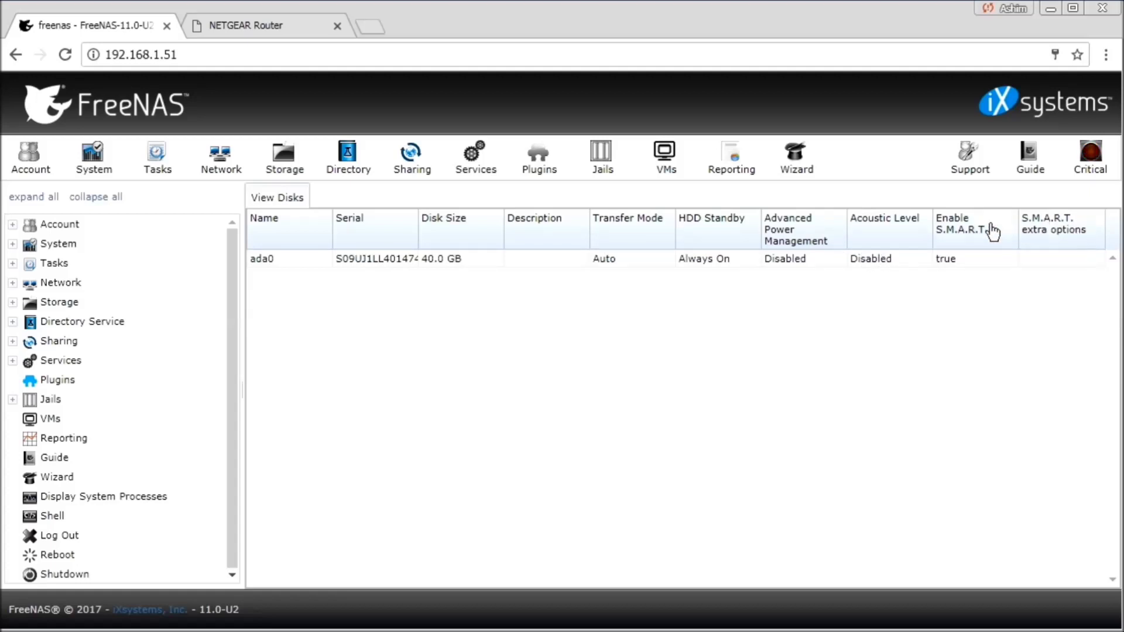
click(283, 168)
- Build a volume named HDD1 from the single available 40 GB disk
click(280, 260)
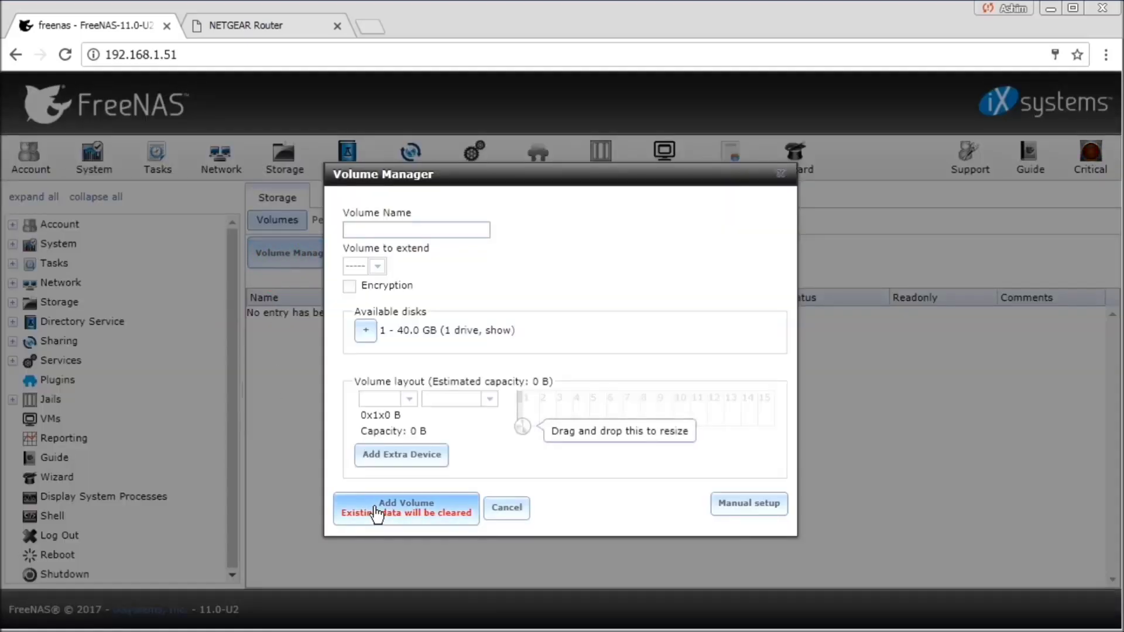
click(366, 331)
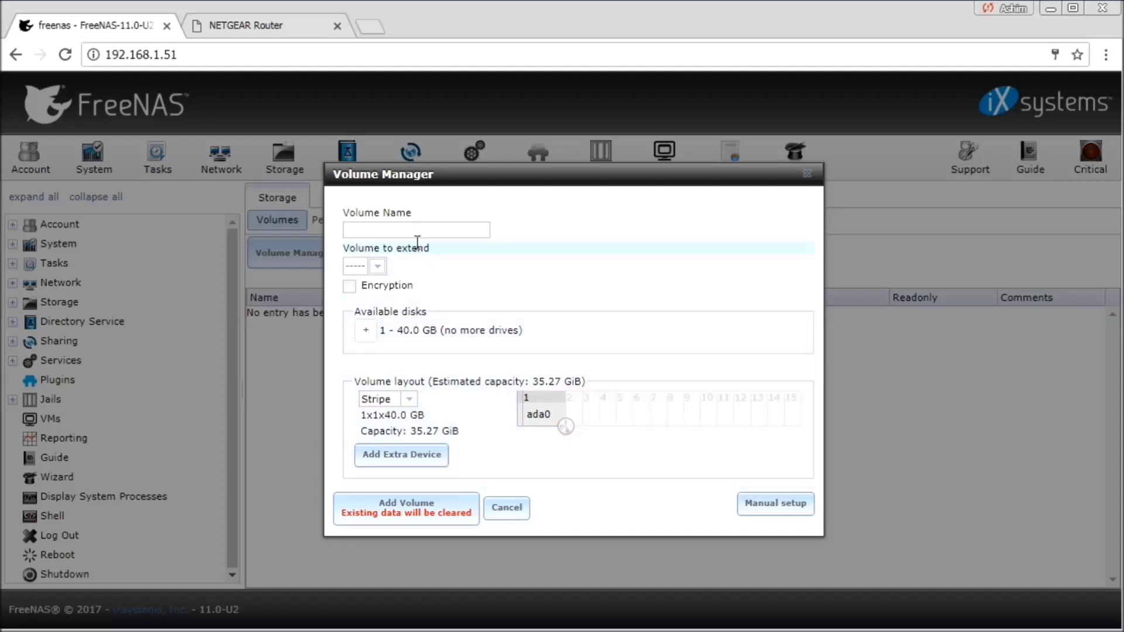
click(402, 226)
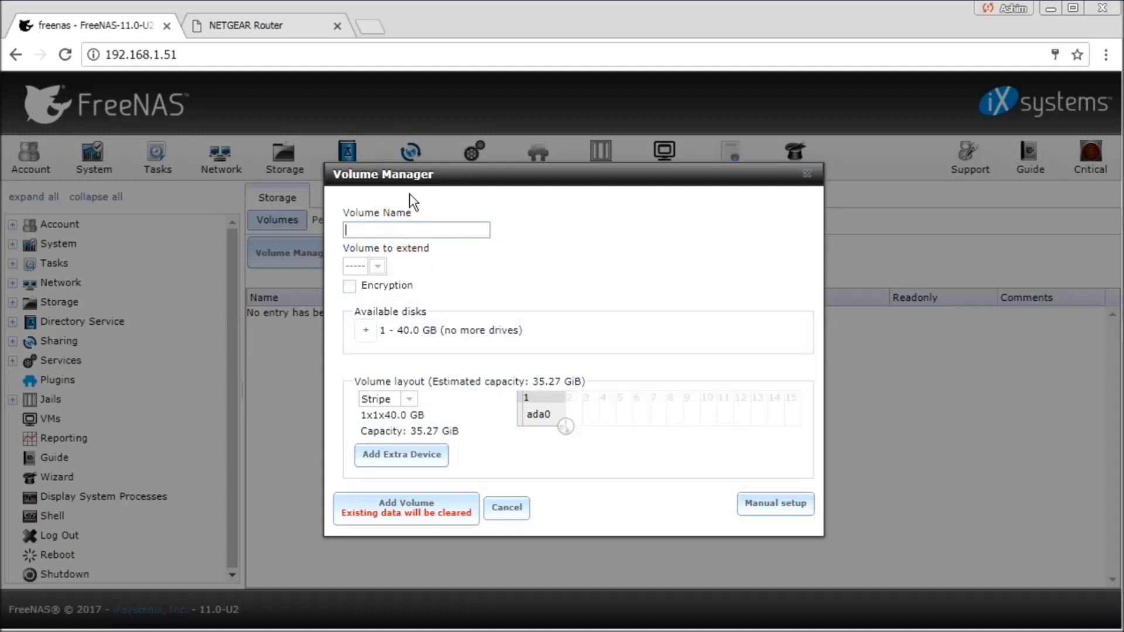
text(HDDS)
key(BackSpace)
text(1)
click(442, 517)
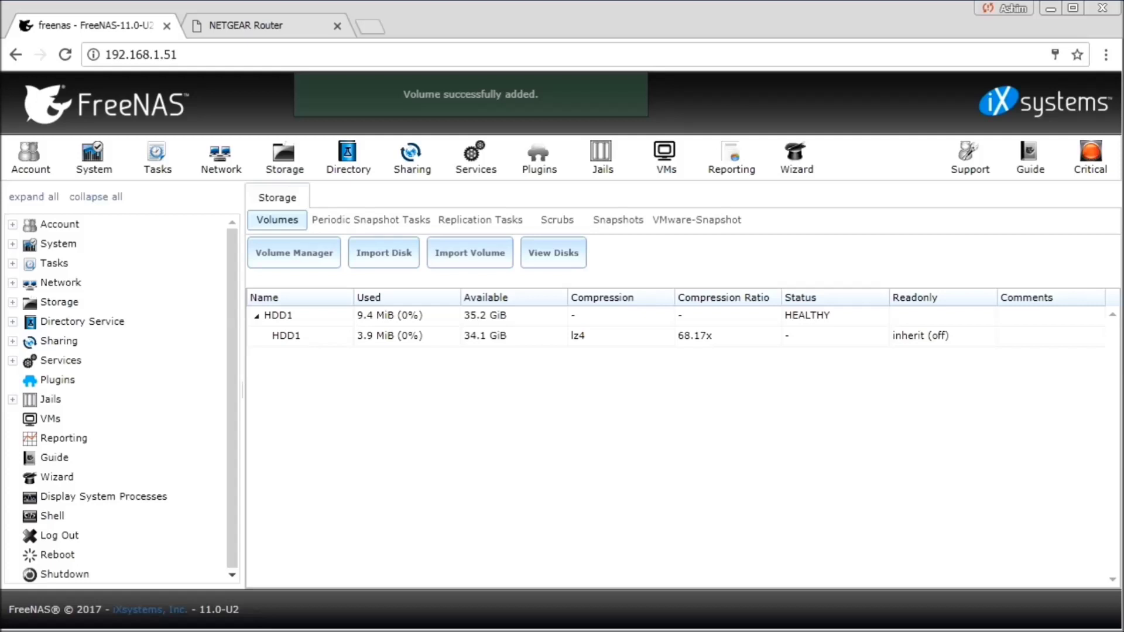
click(281, 314)
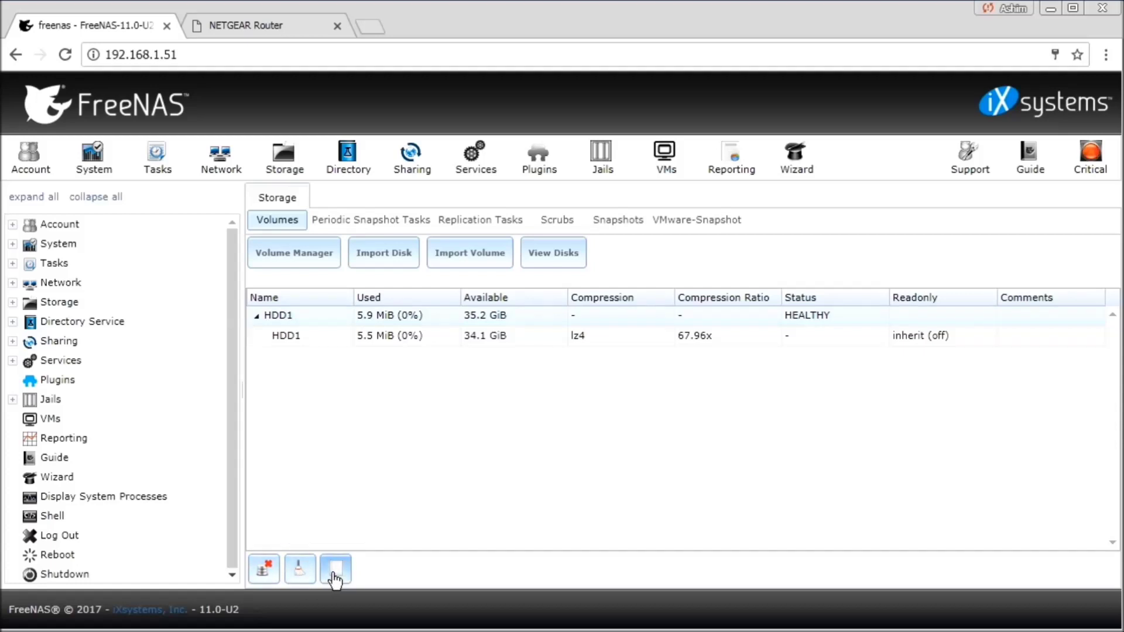
key(Down)
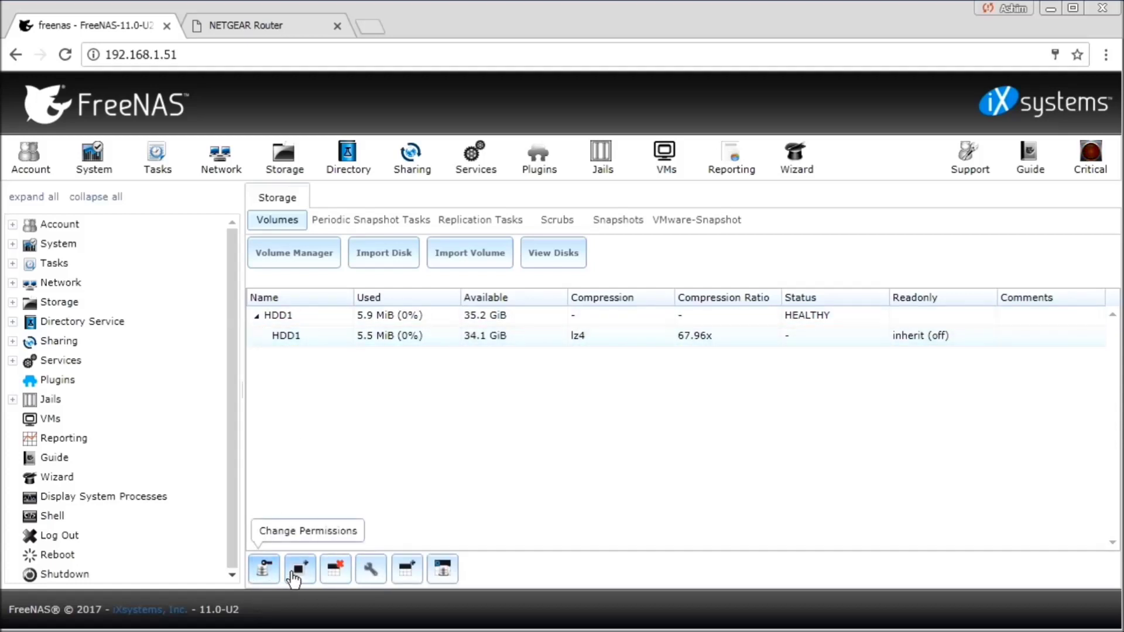
click(267, 567)
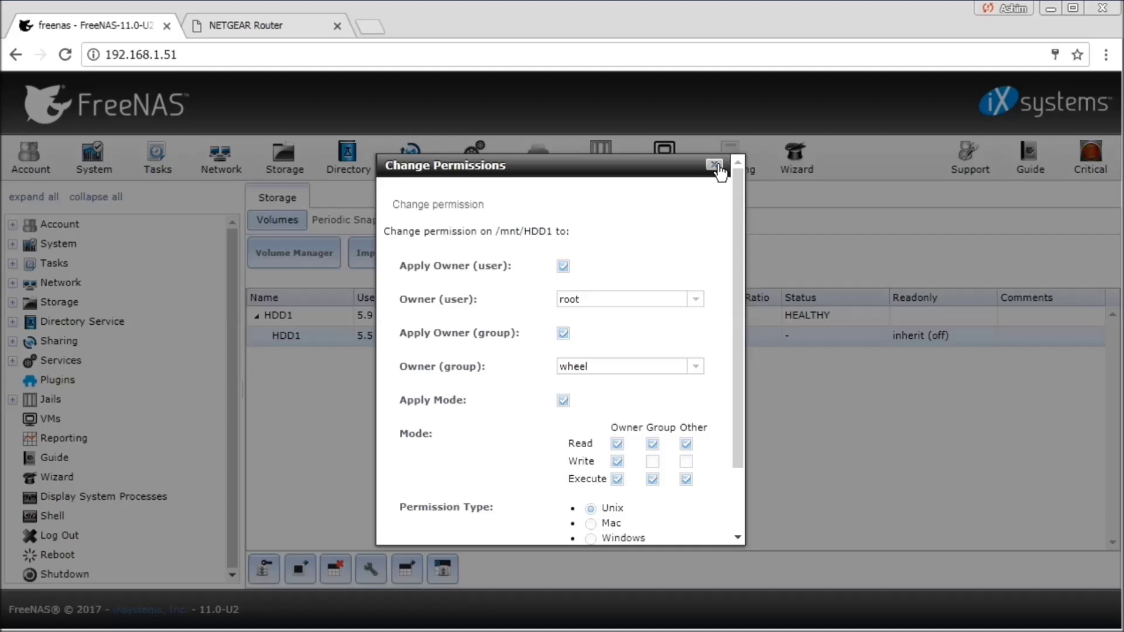
click(716, 166)
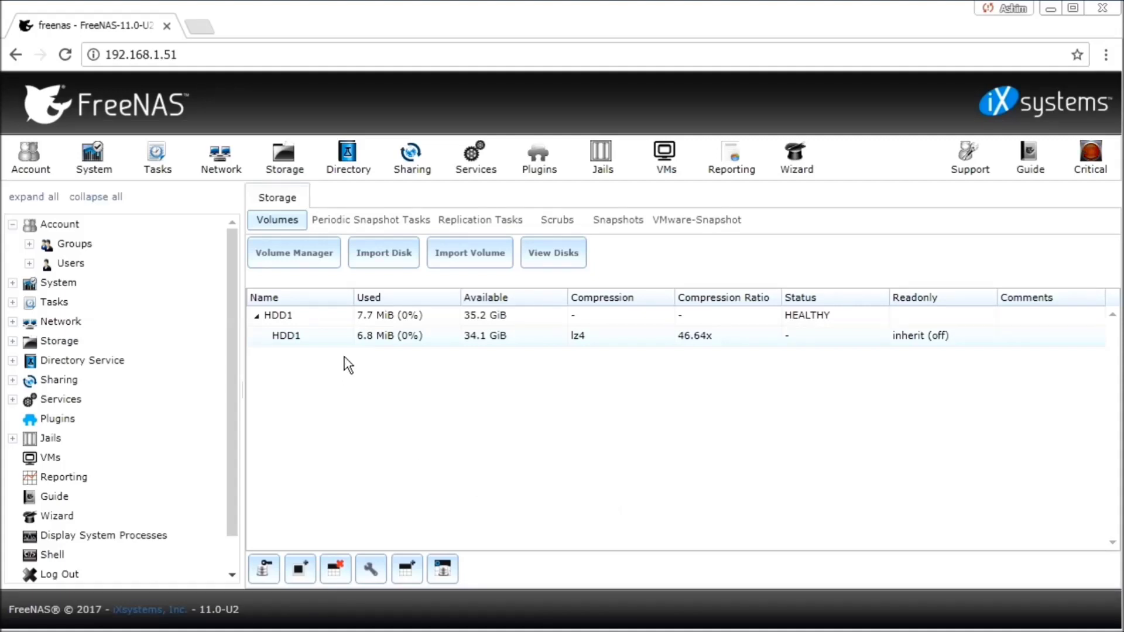
- Add a group named storehouse, which receives group ID 1001
click(29, 171)
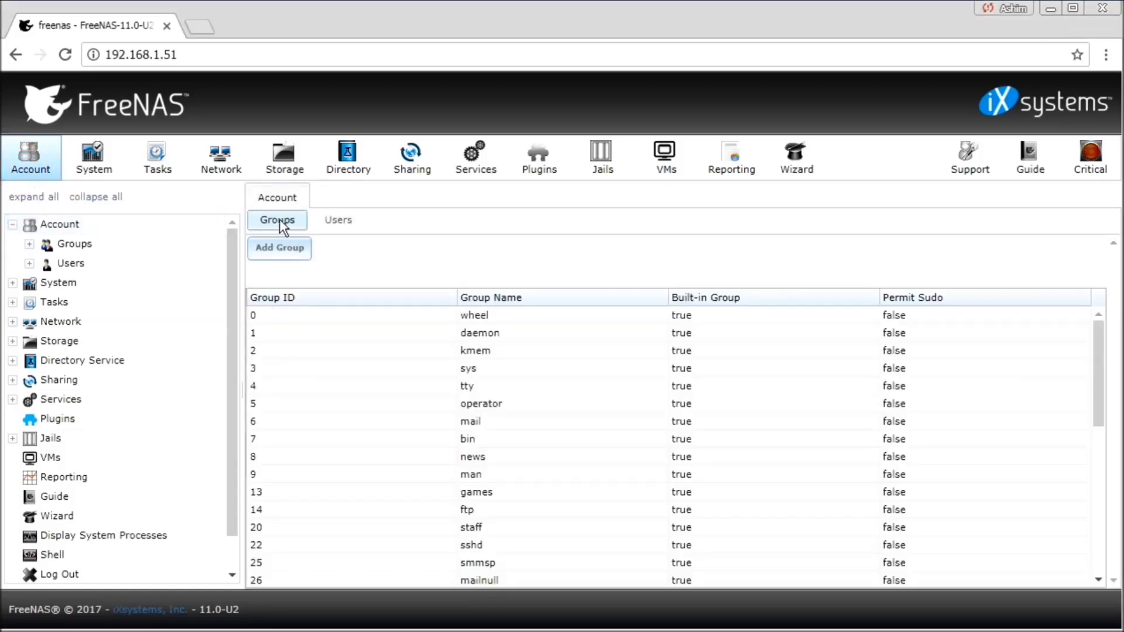
click(278, 253)
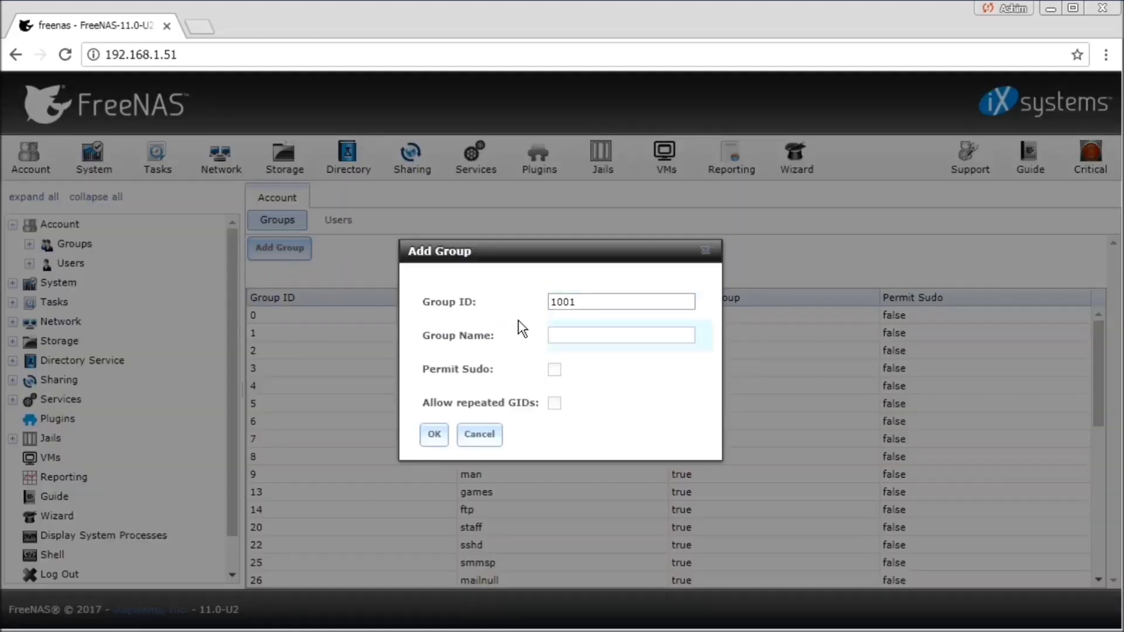
click(580, 330)
text(s)
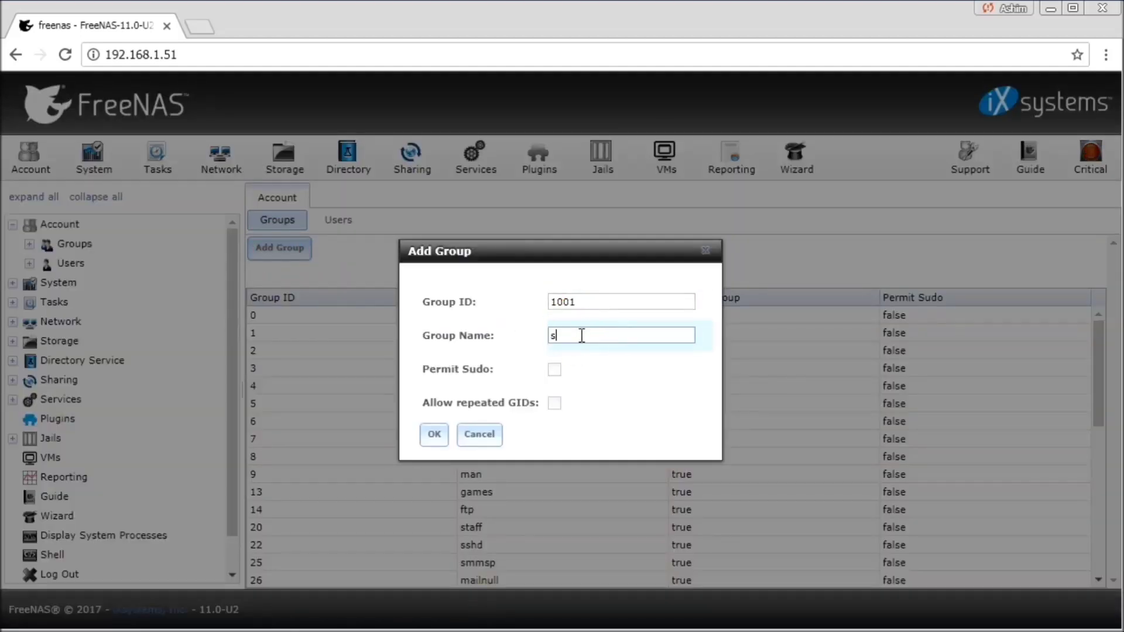
text(torehouse)
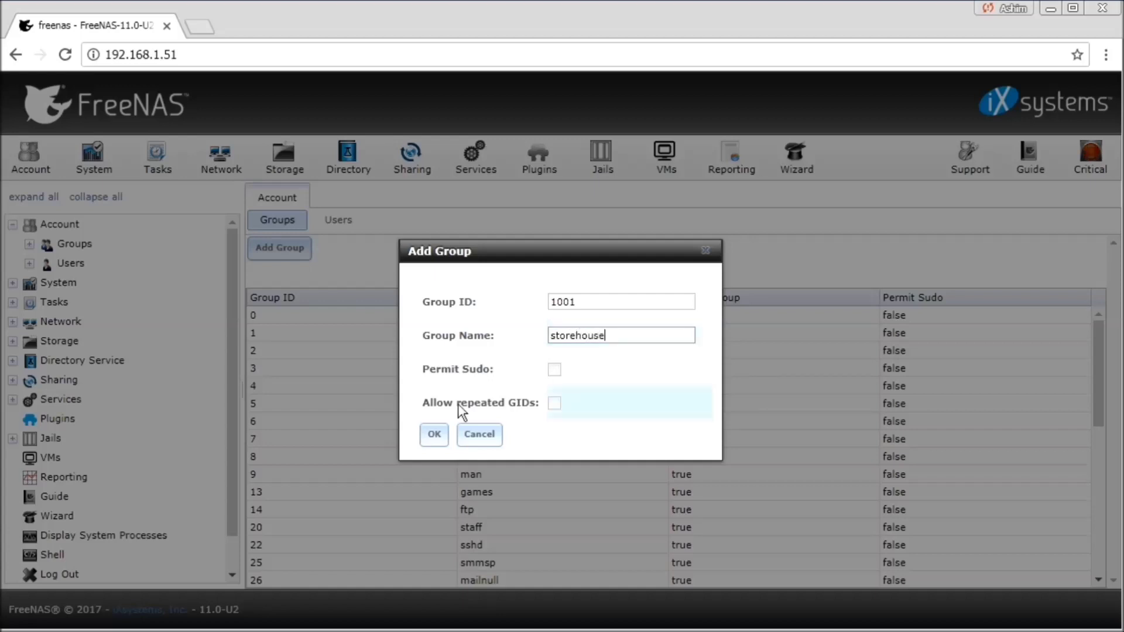
click(434, 444)
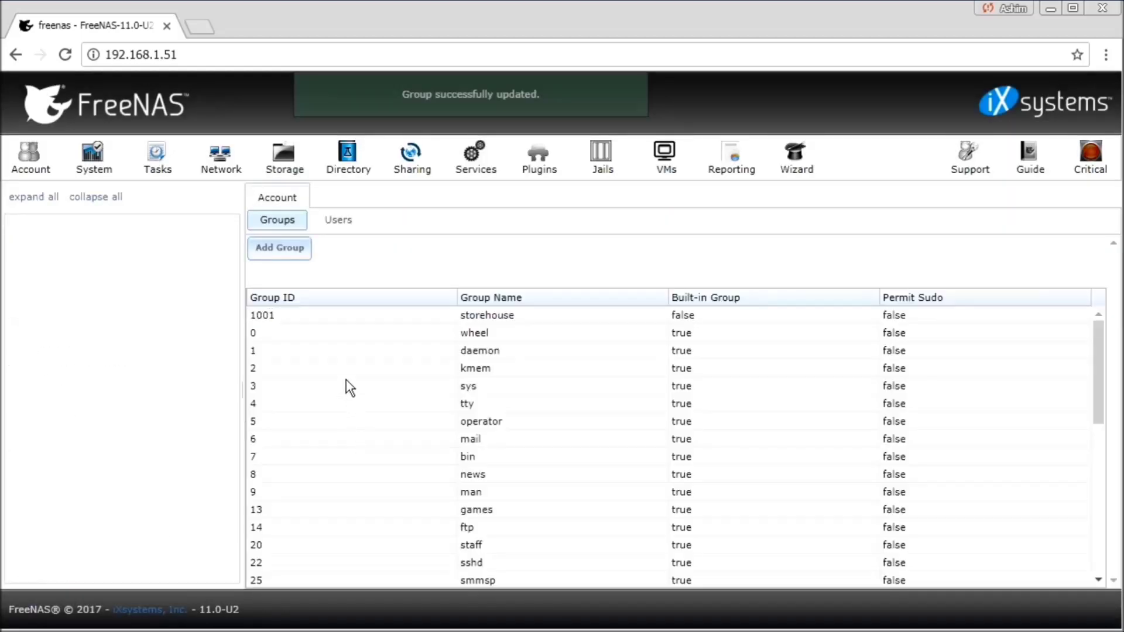
- Start a new user named storehouse with existing group storehouse as its primary group
click(346, 220)
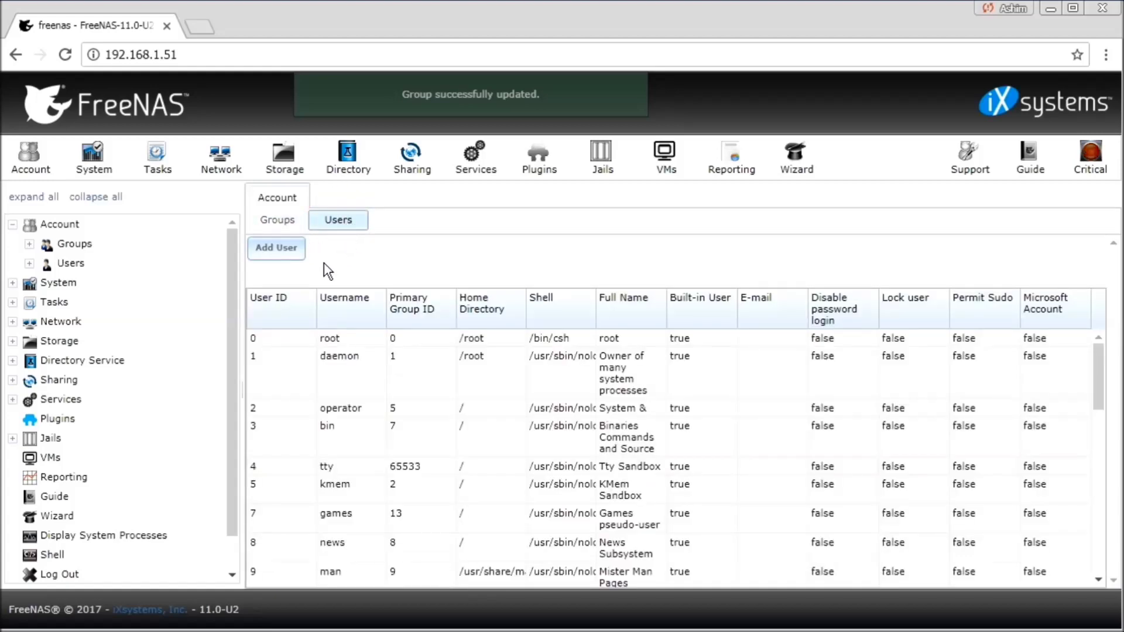
click(293, 248)
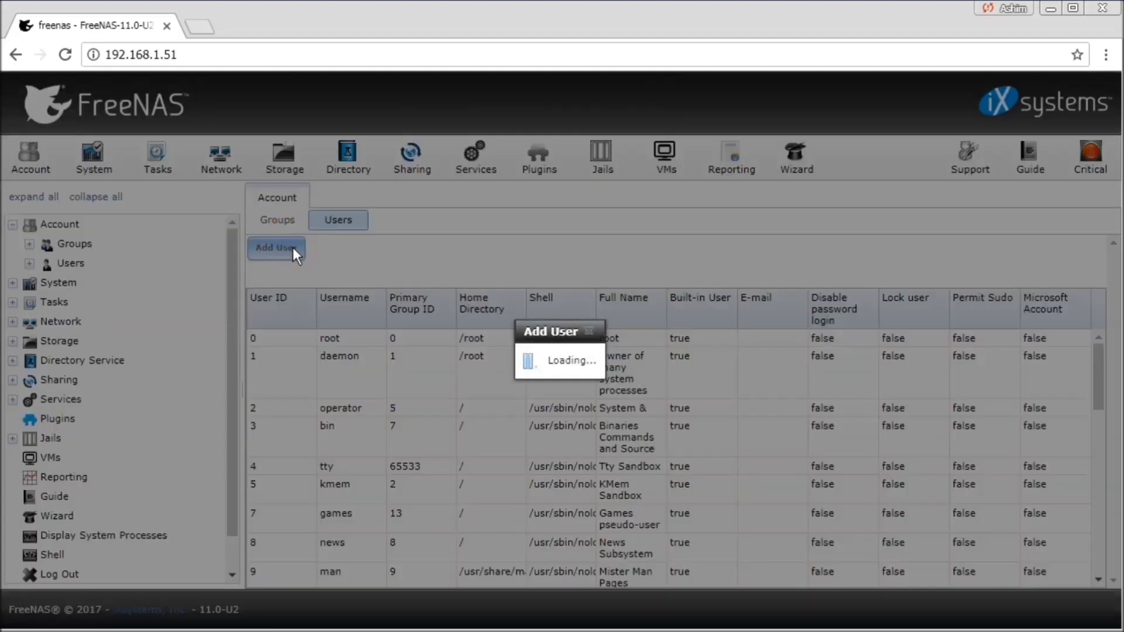
click(527, 251)
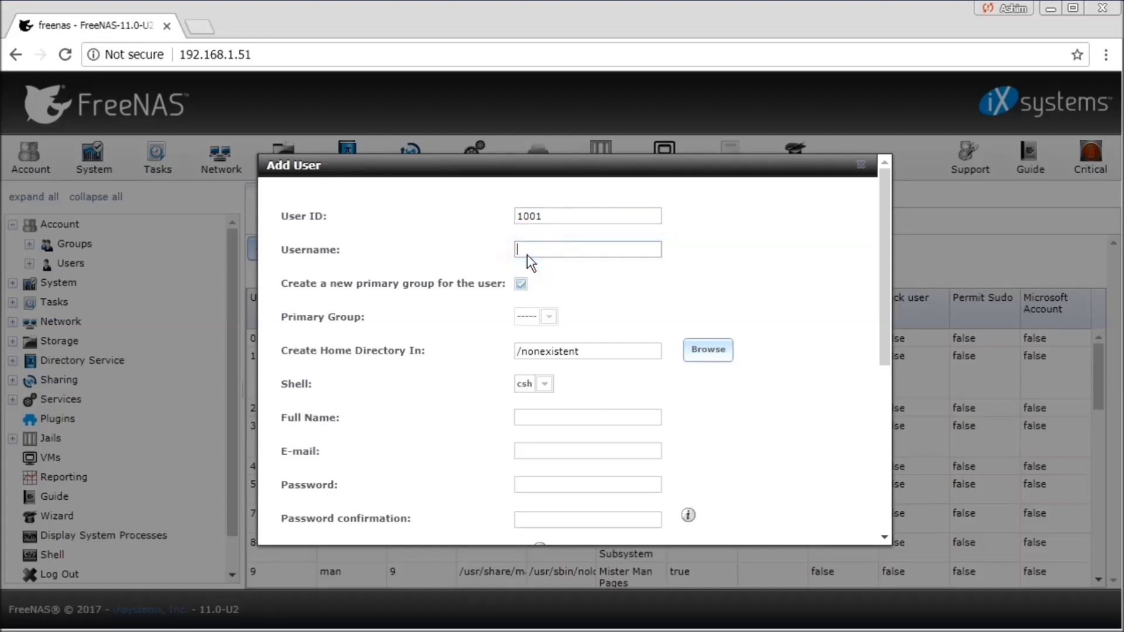
text(storehouse)
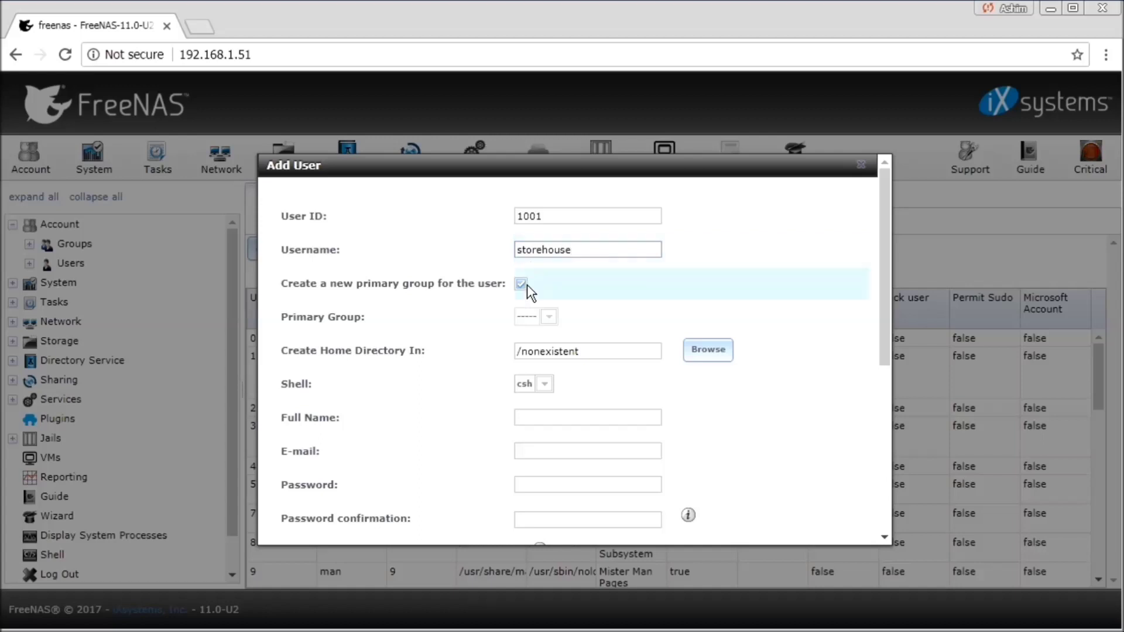
click(527, 284)
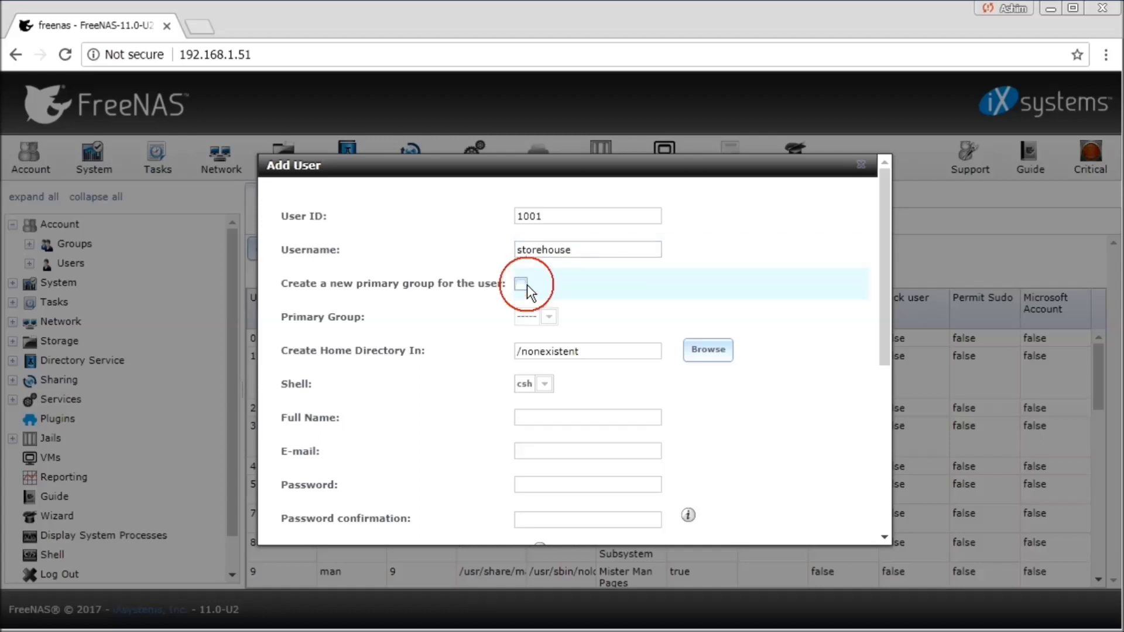
click(549, 316)
- Set the user's home directory to /mnt/HDD1/storehouse
double_click(571, 353)
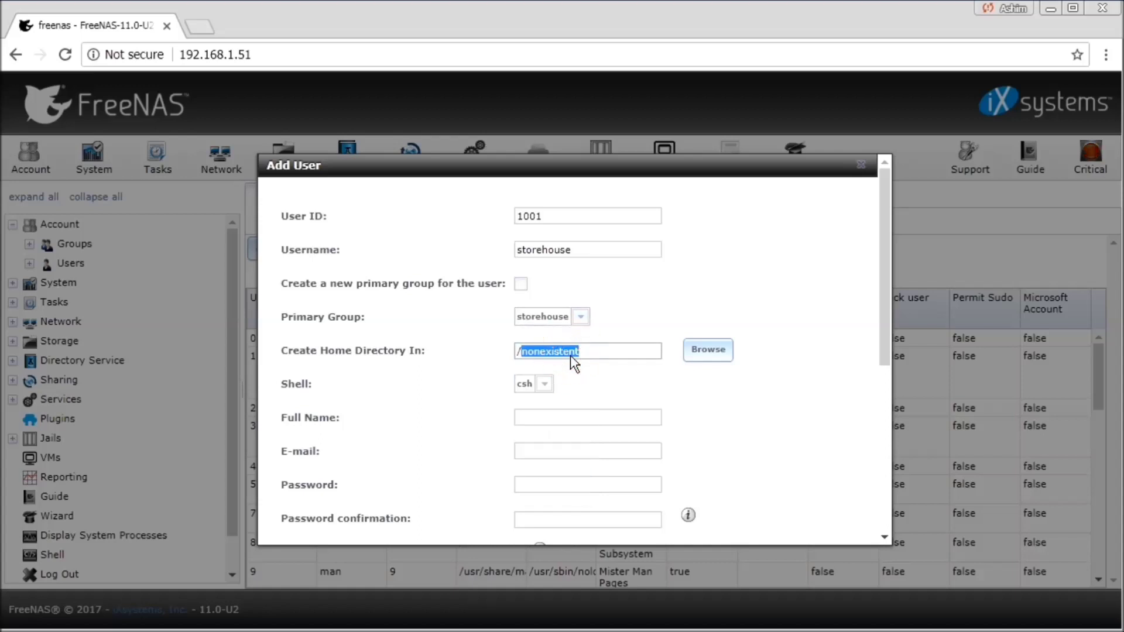
click(715, 348)
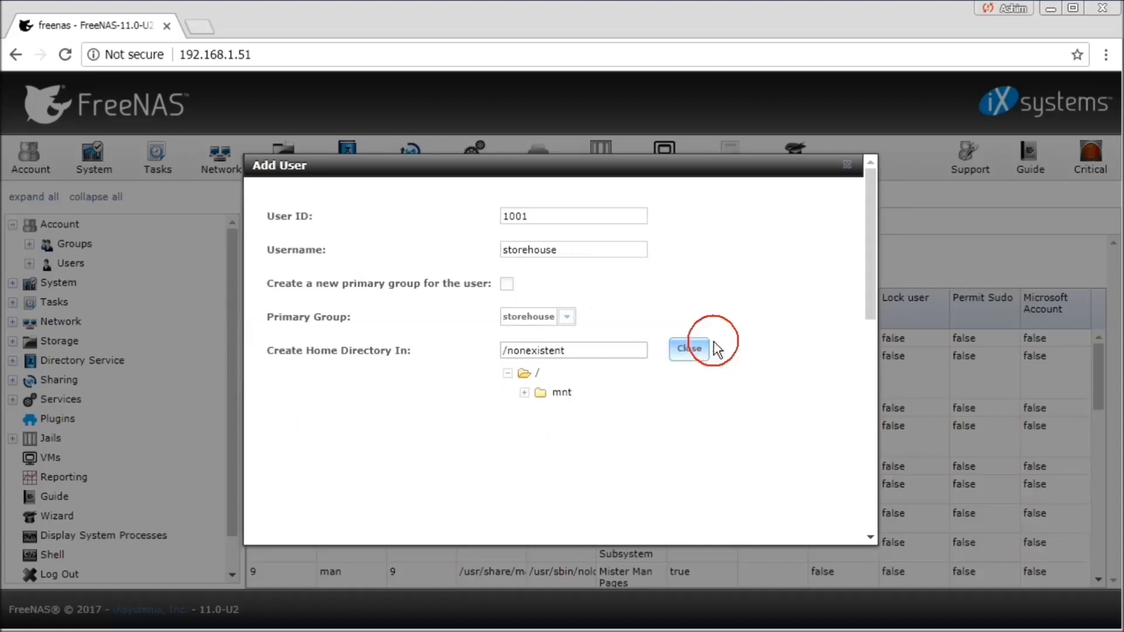
click(526, 393)
click(542, 412)
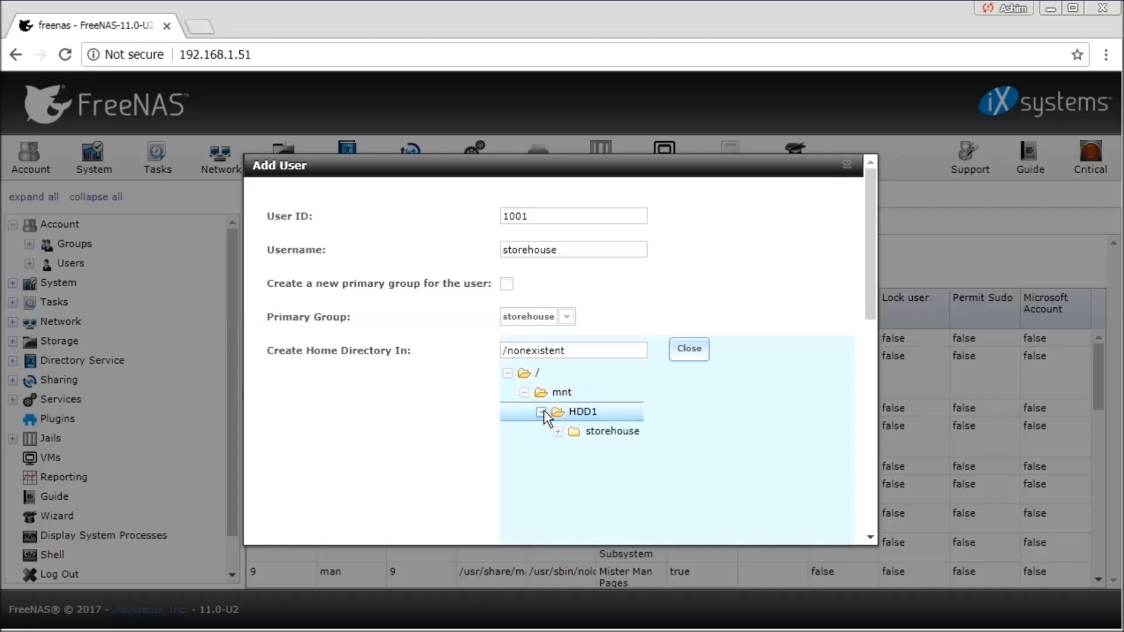
click(589, 431)
click(558, 431)
click(596, 434)
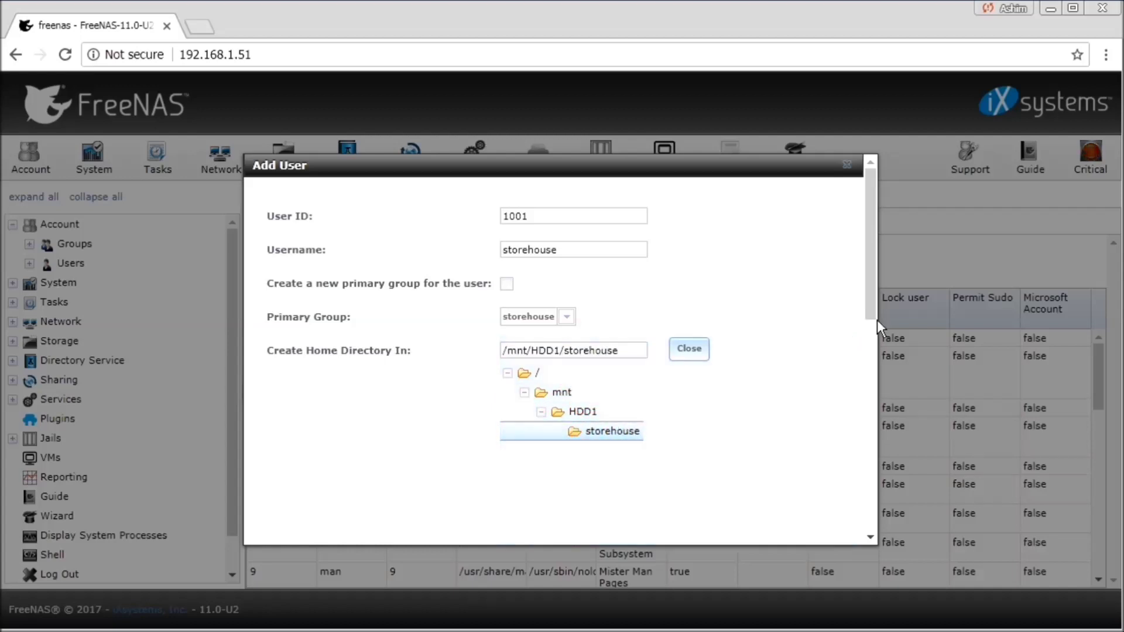
drag(870, 302, 867, 395)
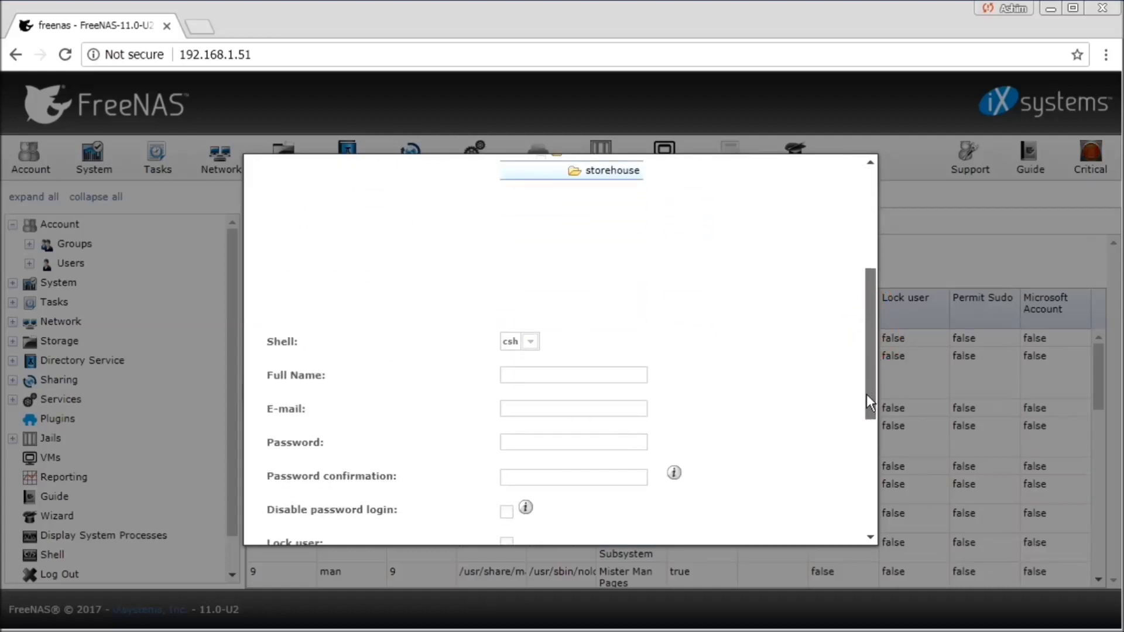
- Enter full name 'My Storehouse', the e-mail address and confirmed password, then save the user
click(593, 375)
text(My )
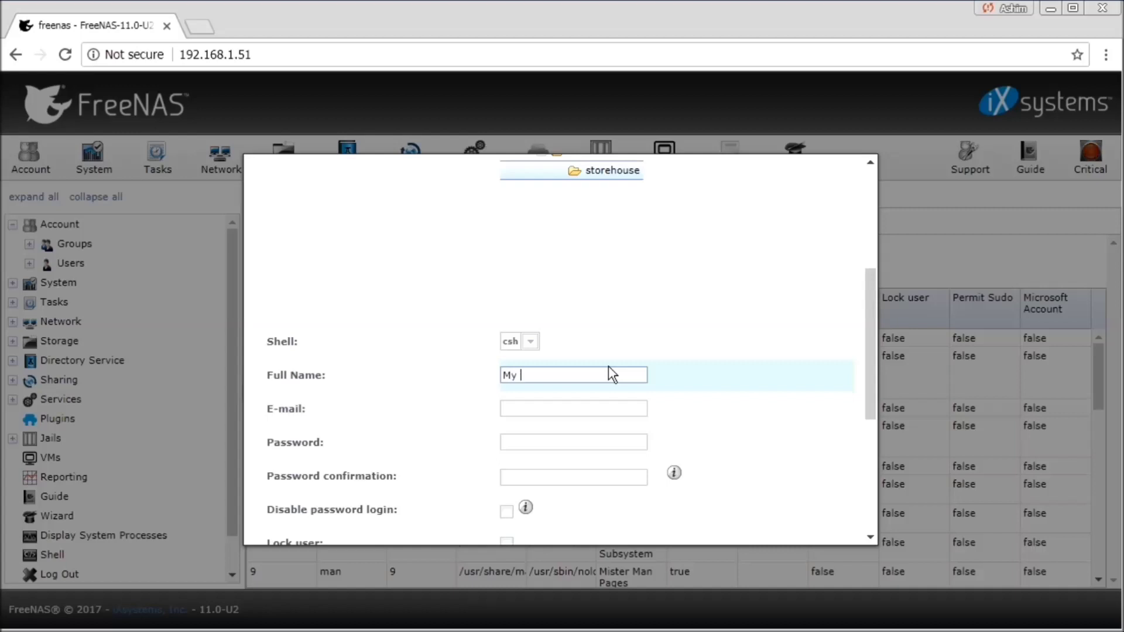
text(Storehouse)
key(Tab)
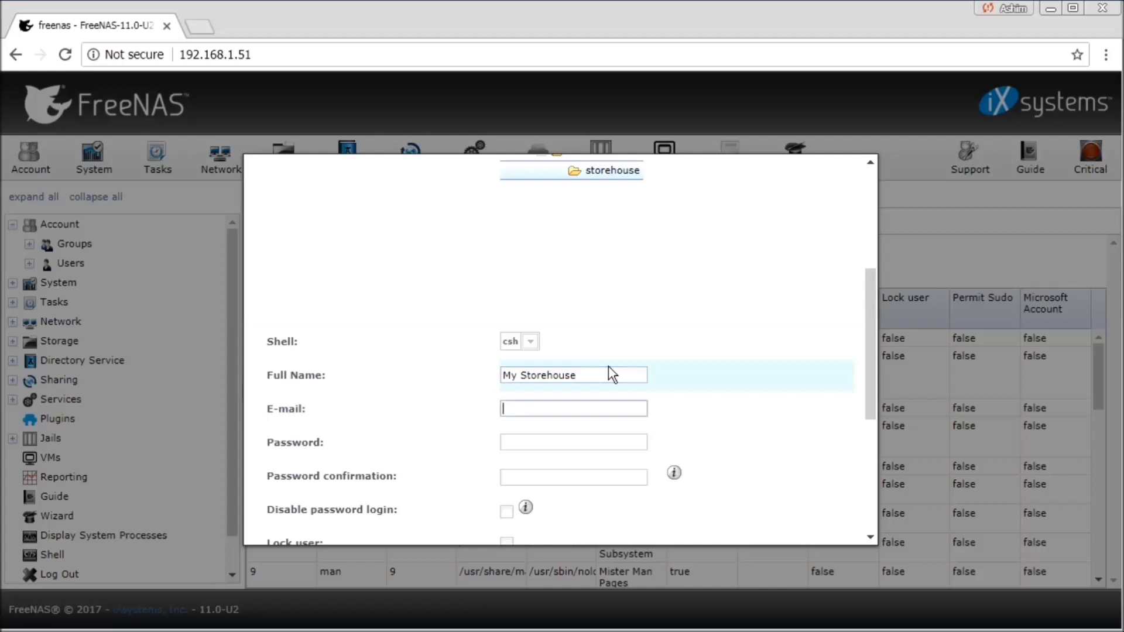
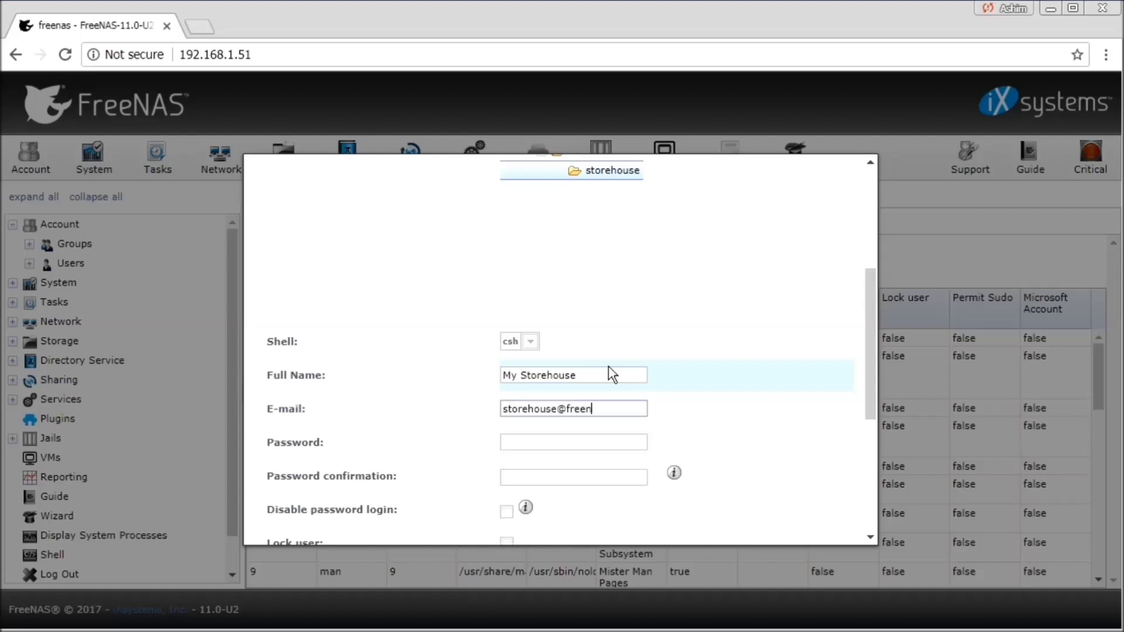
key(Tab)
text(•••••••)
key(Tab)
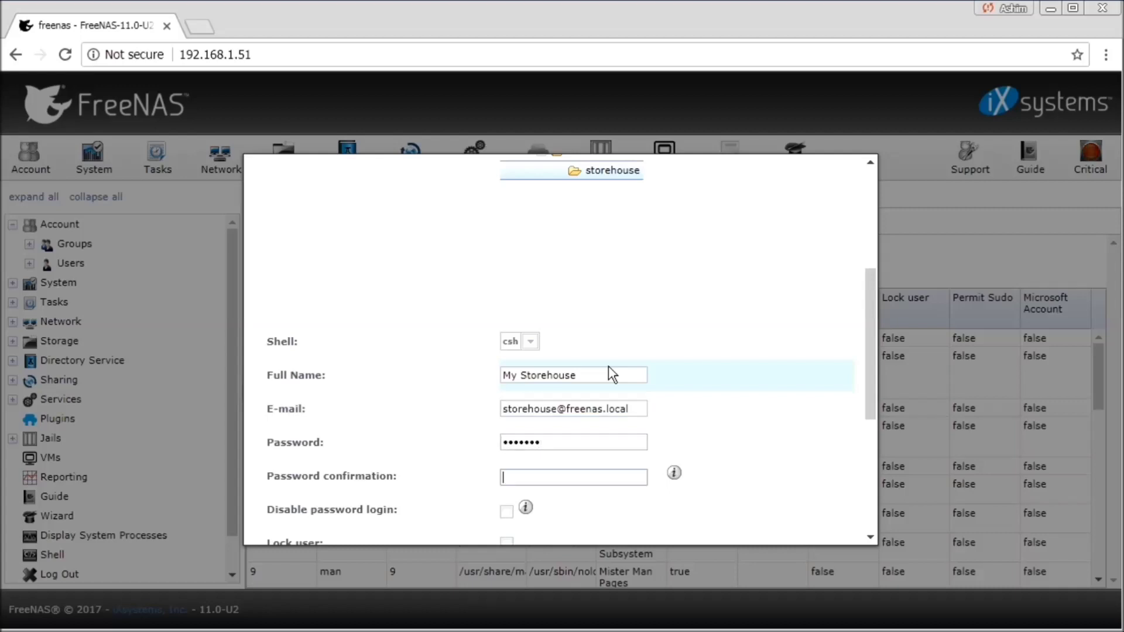
text(•••••••)
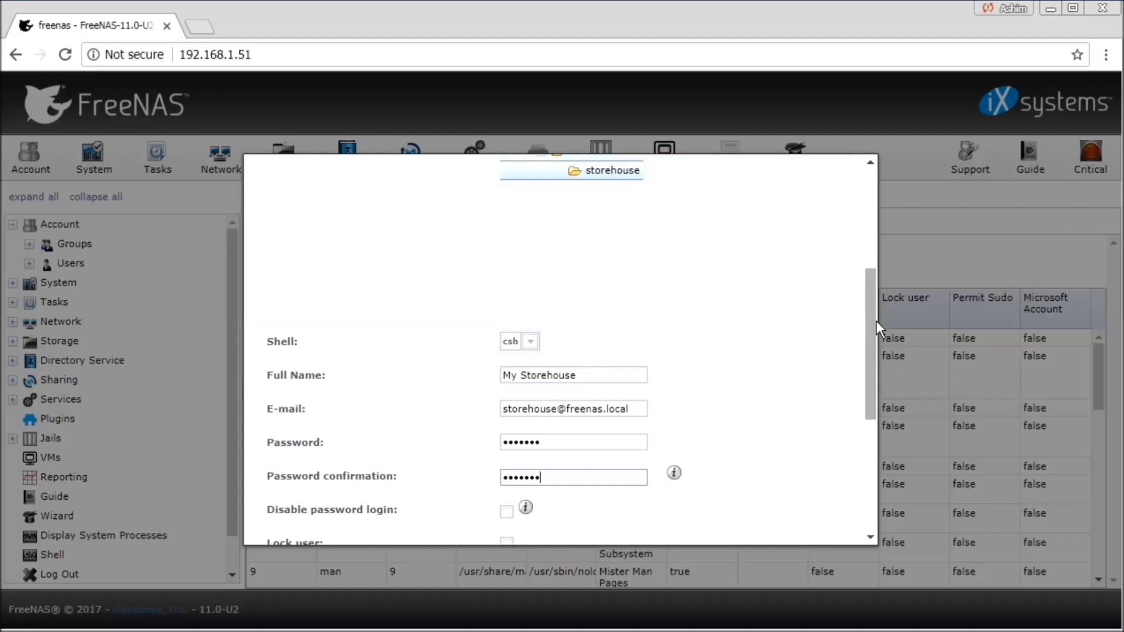
drag(871, 331, 864, 436)
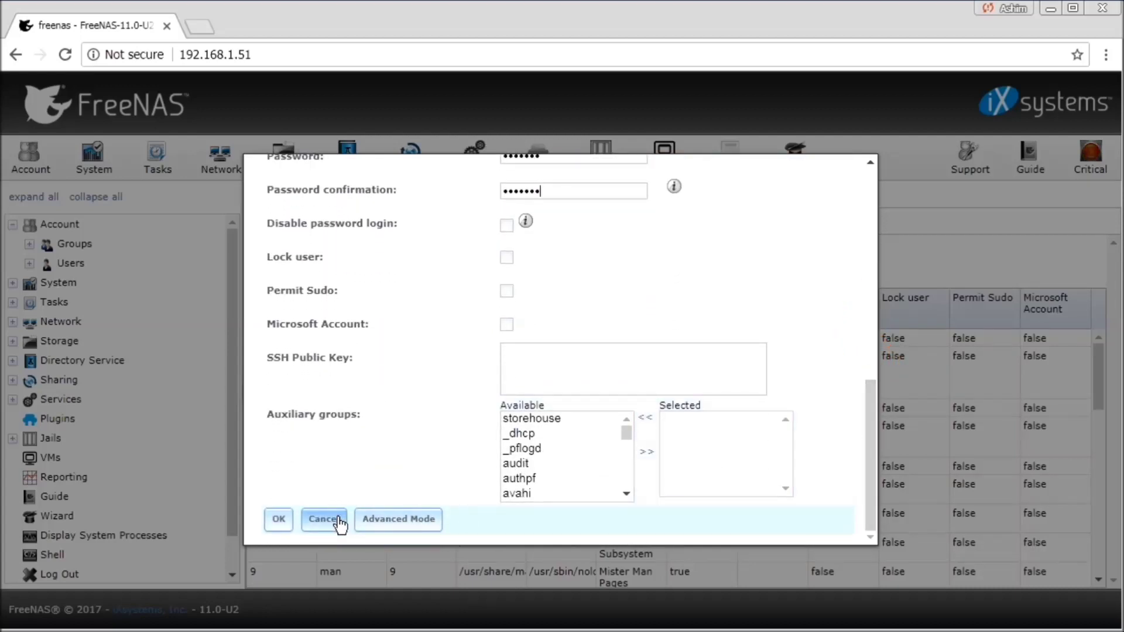
click(280, 520)
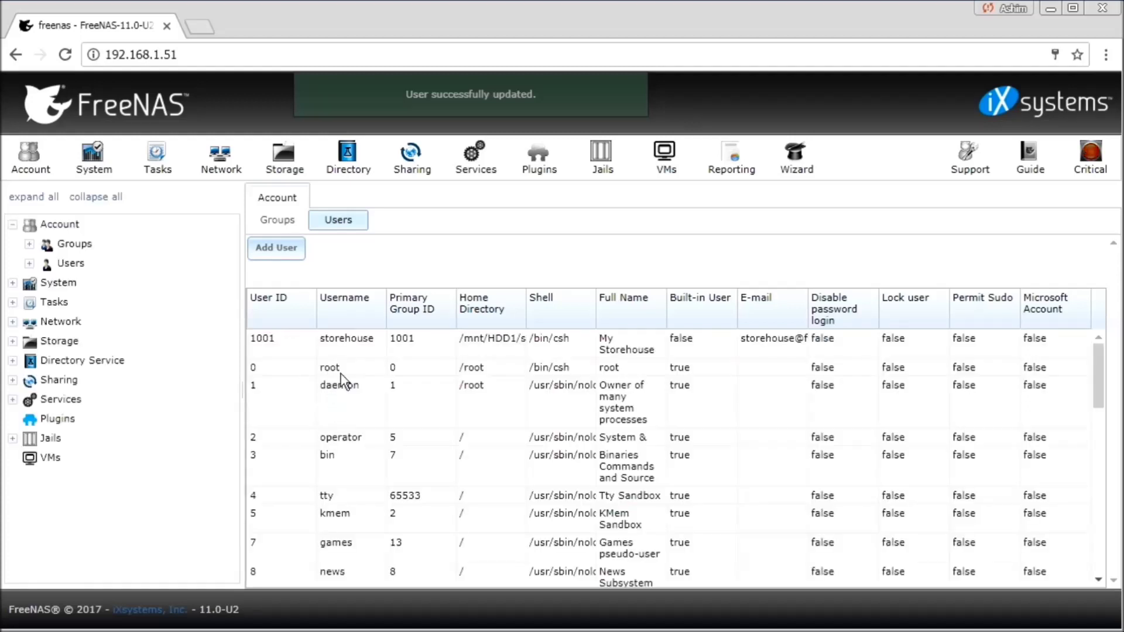
- Check user storehouse (ID 1001) in the users list, then go to Sharing
mouse_move(527, 301)
mouse_down()
mouse_move(547, 305)
mouse_move(533, 322)
mouse_up()
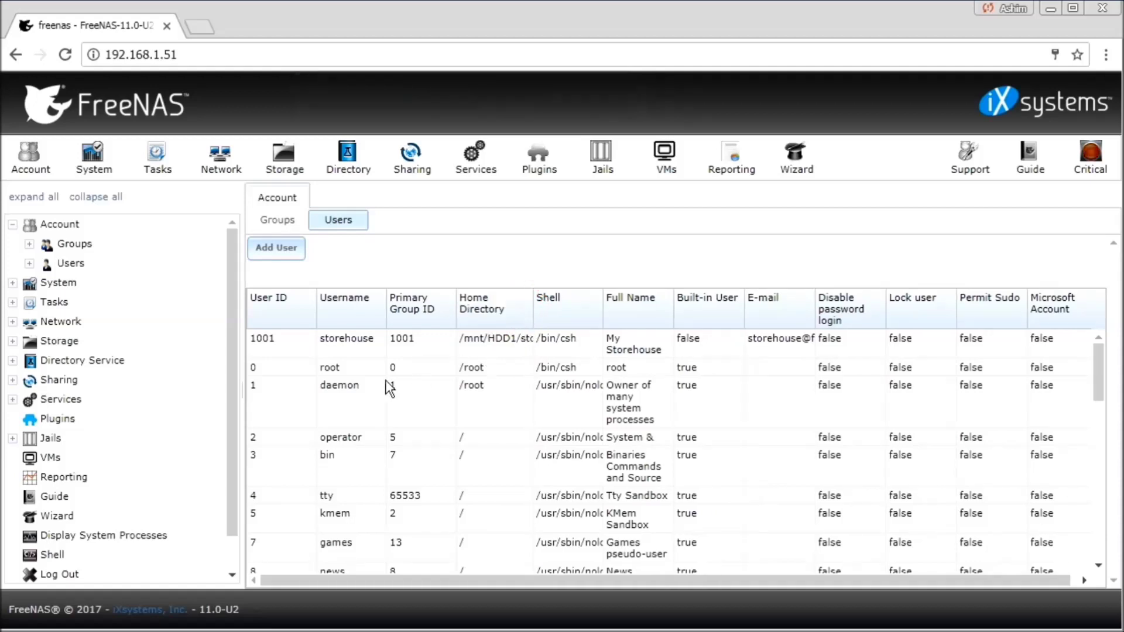
click(130, 319)
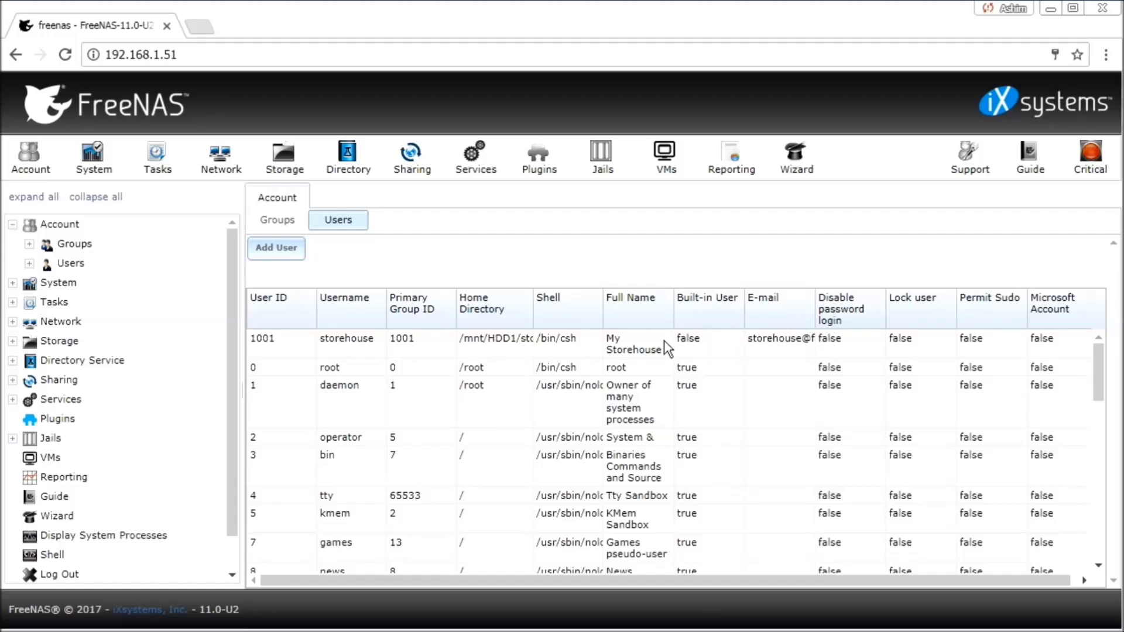
click(420, 167)
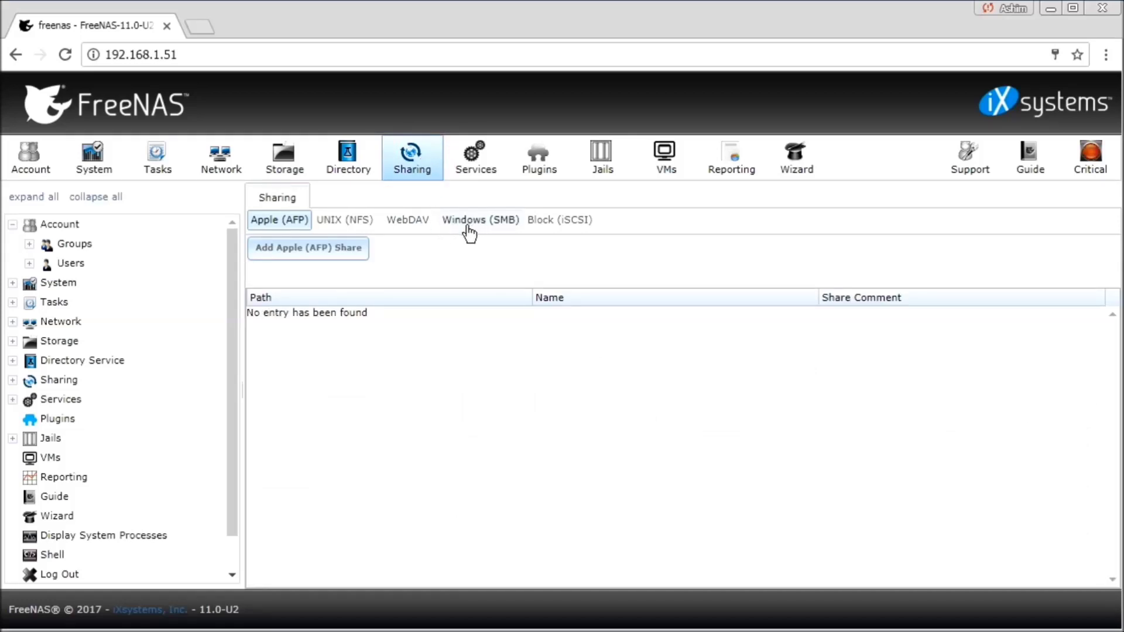
- Start a new Windows (SMB) share with path /mnt/HDD1/storehouse
click(489, 224)
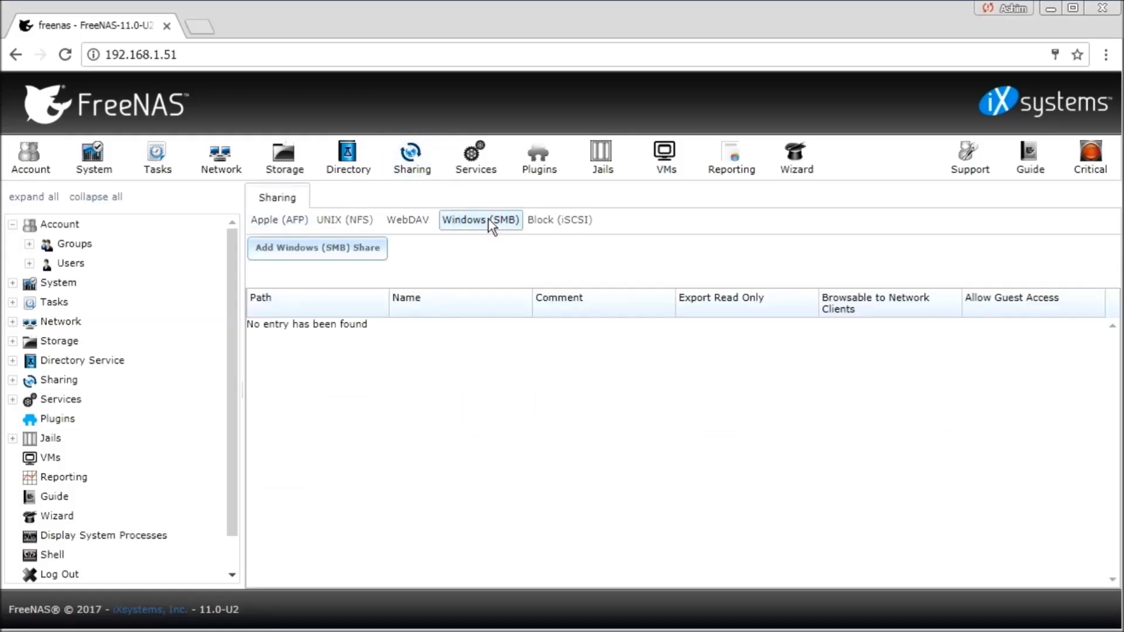
click(357, 254)
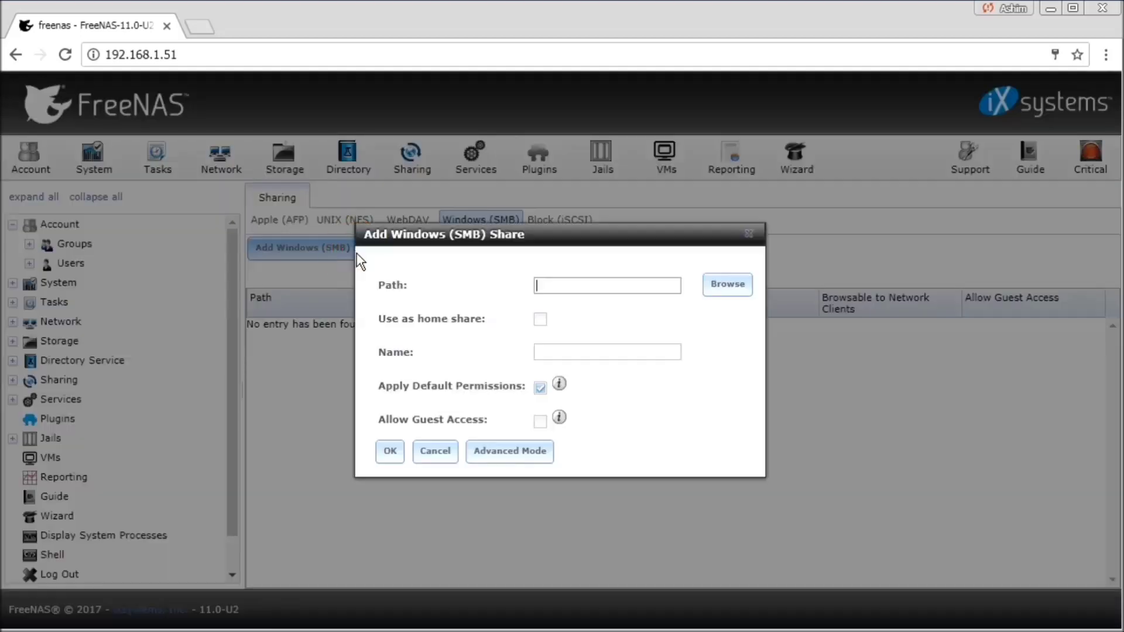
click(711, 287)
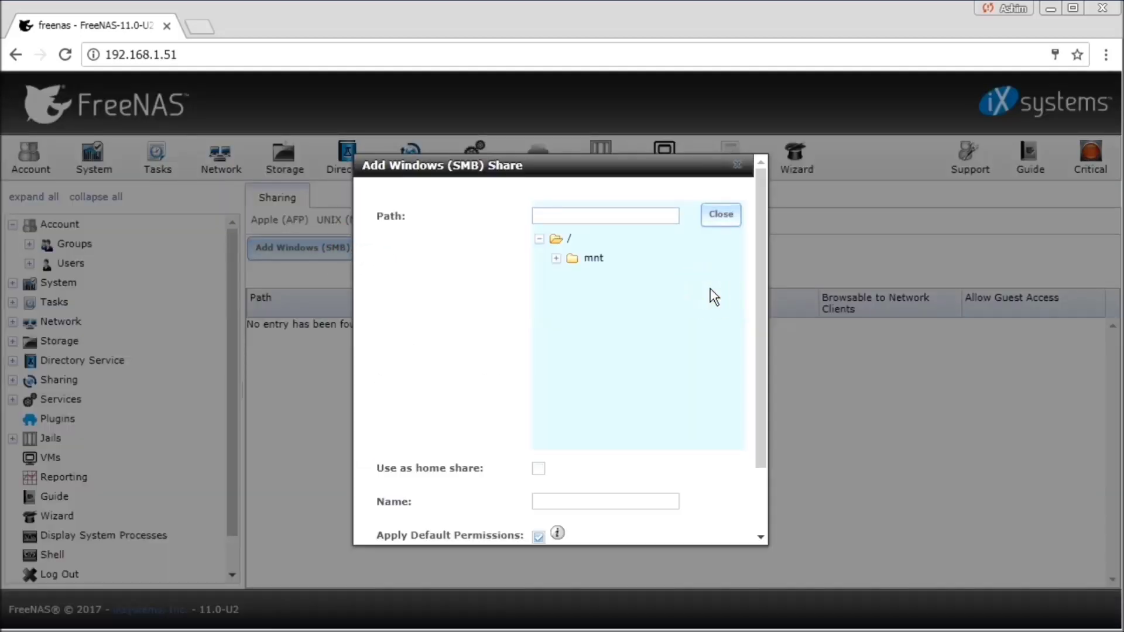
click(556, 257)
click(589, 280)
click(573, 277)
click(634, 297)
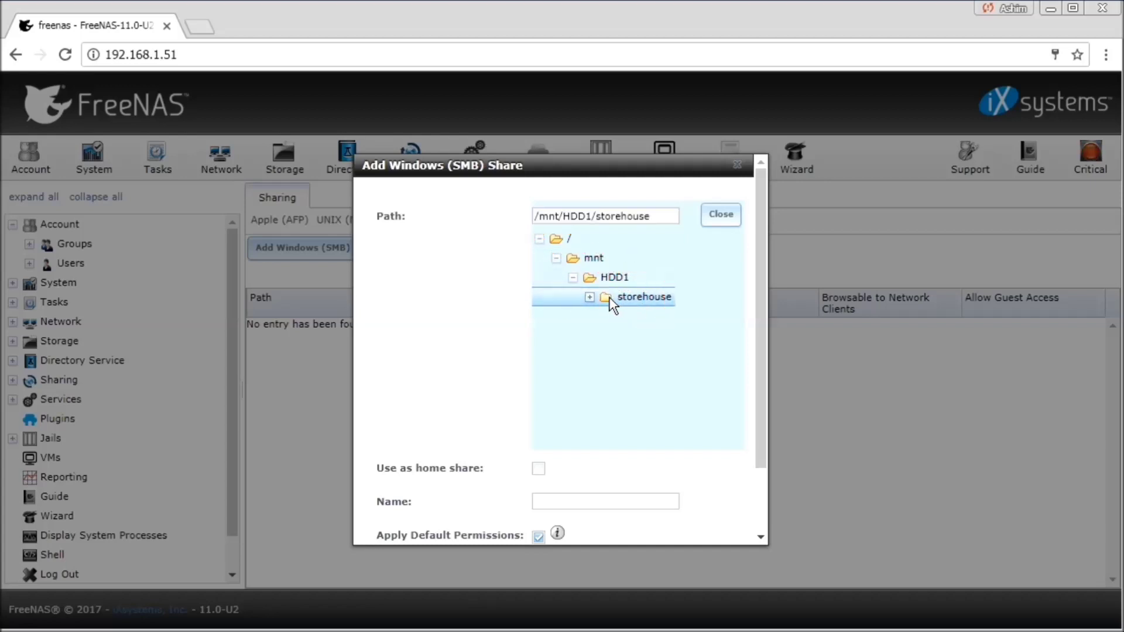
click(589, 297)
- Name the SMB share storehouse and save it
drag(761, 357, 765, 445)
click(648, 421)
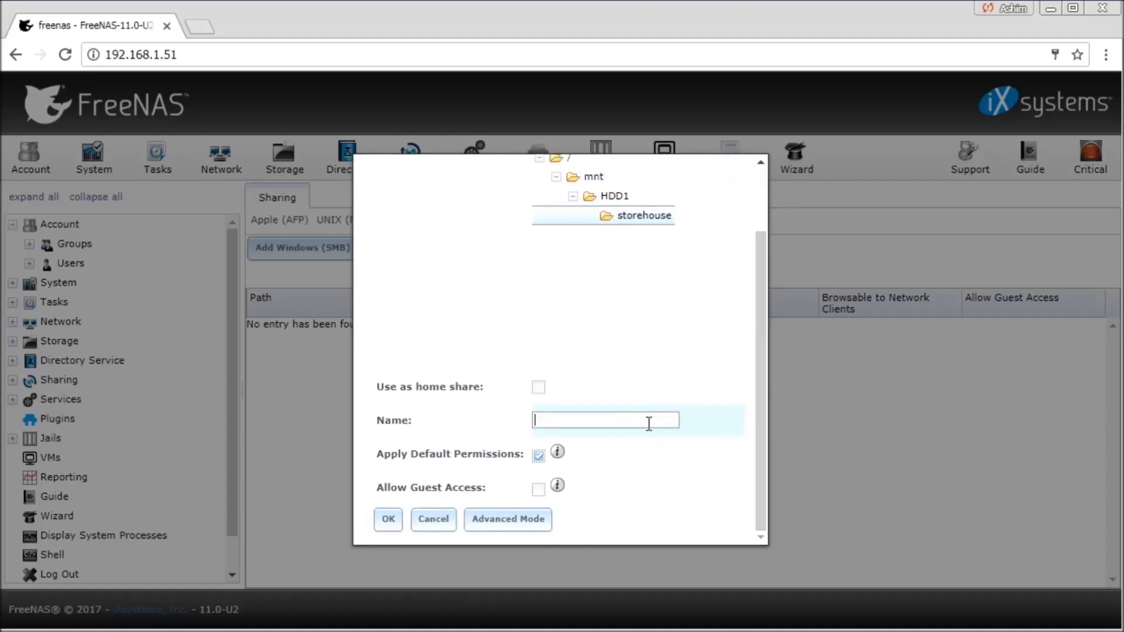
text(storehouse)
click(386, 521)
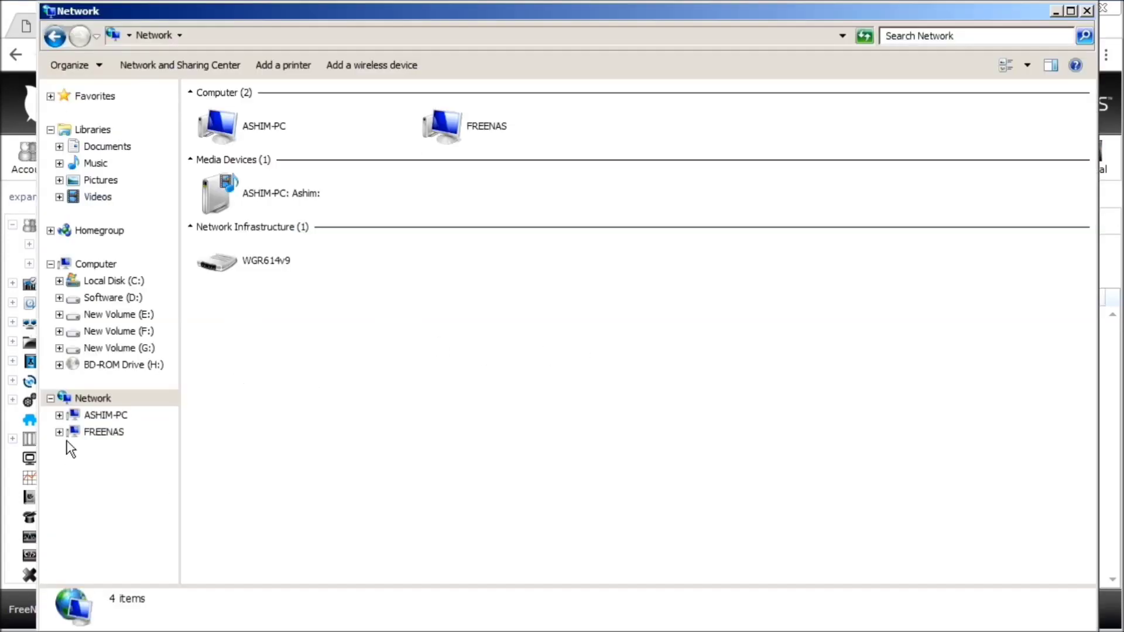
- Open the FREENAS server in Network to list its software and storehouse shares
click(487, 135)
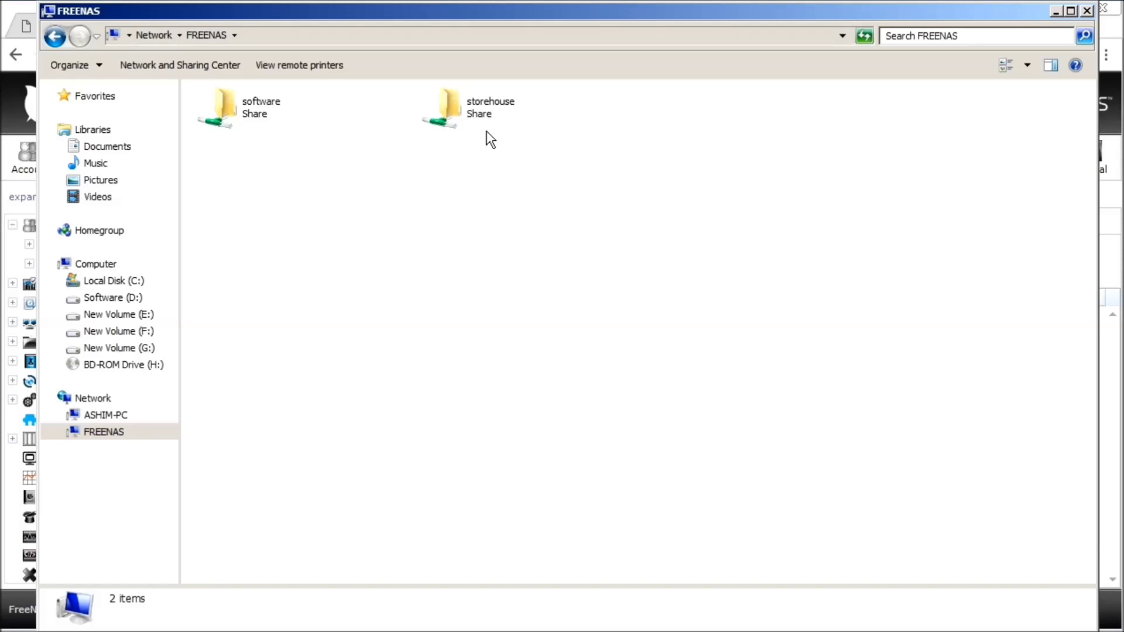
- Open the storehouse share, signing in as user storehouse with the account password
double_click(479, 100)
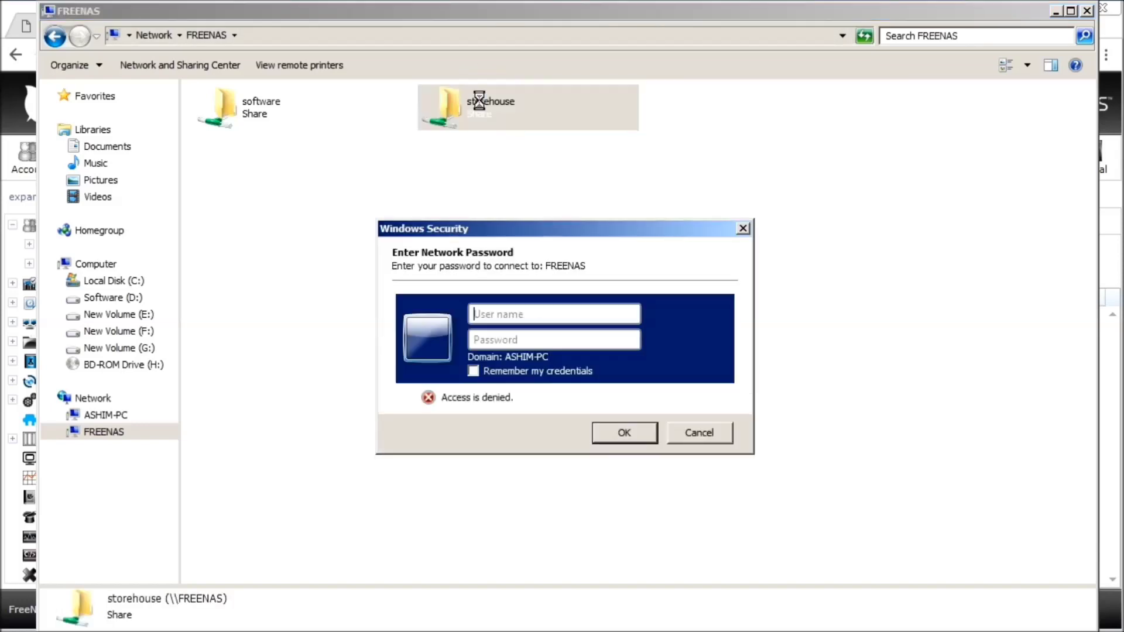
click(552, 314)
text(stor)
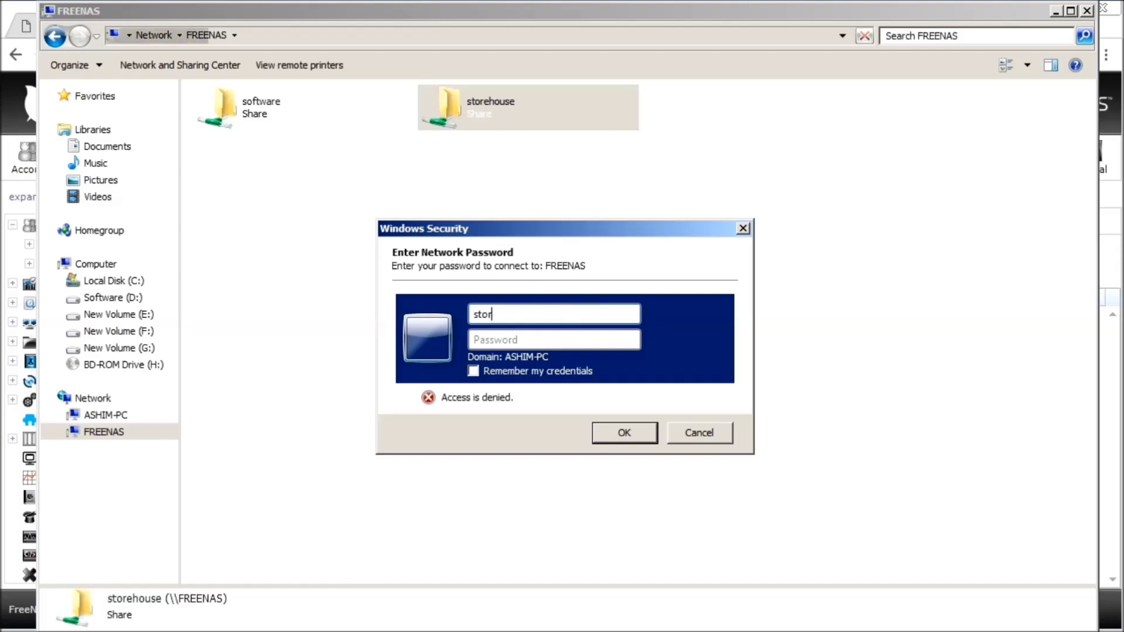
text(ehouse)
key(Tab)
text(1234567)
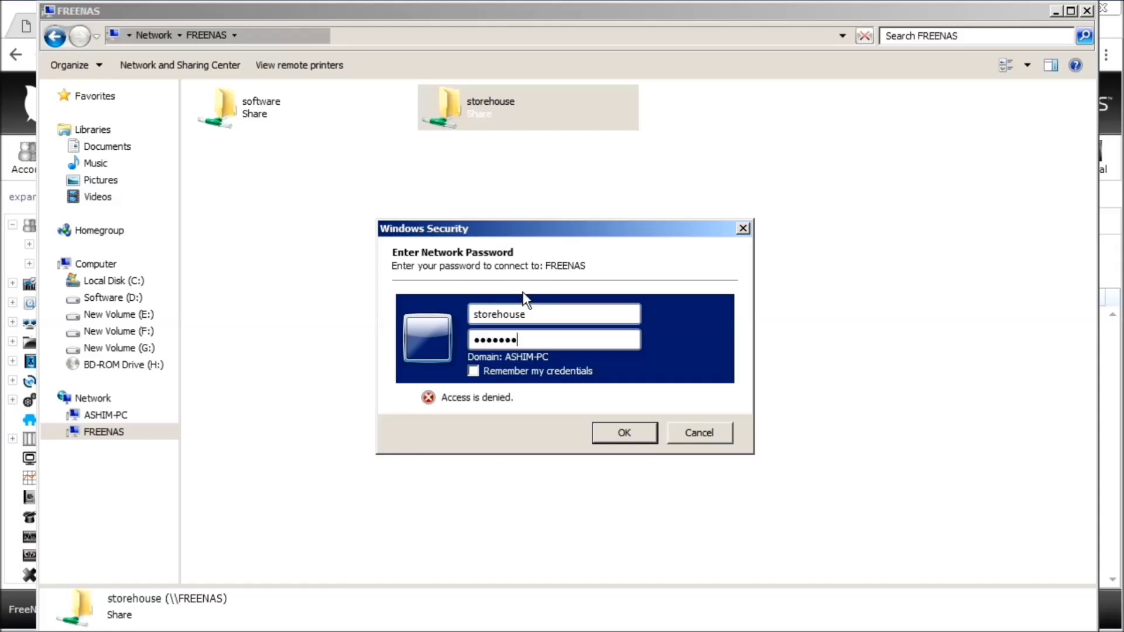
click(632, 432)
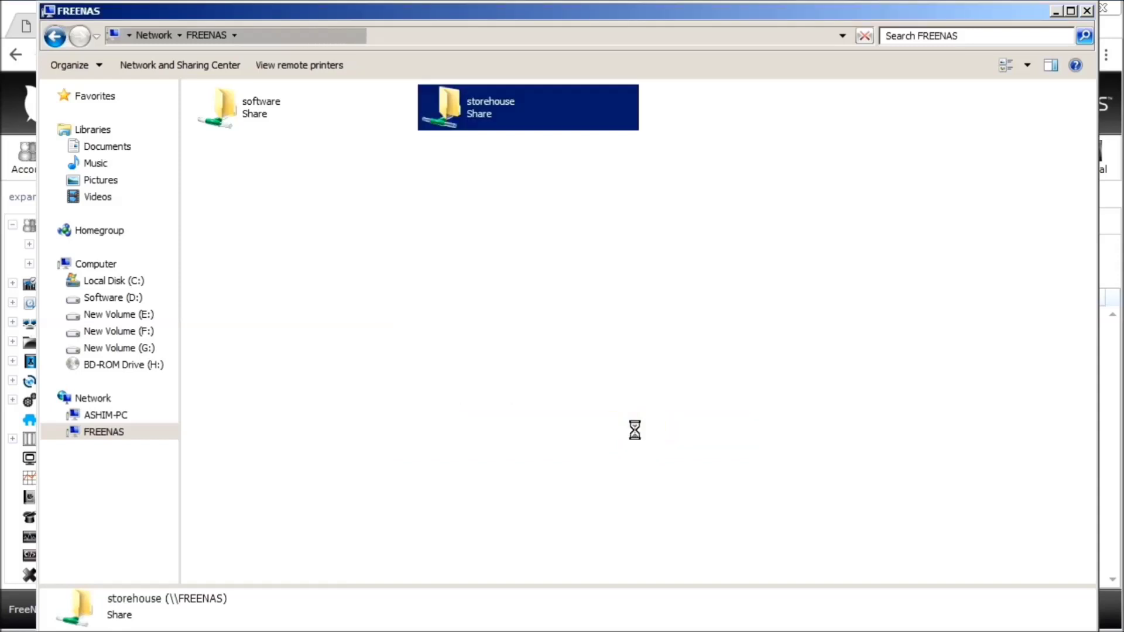
right_click(441, 248)
- Create a new folder named Videos in the storehouse share
click(460, 301)
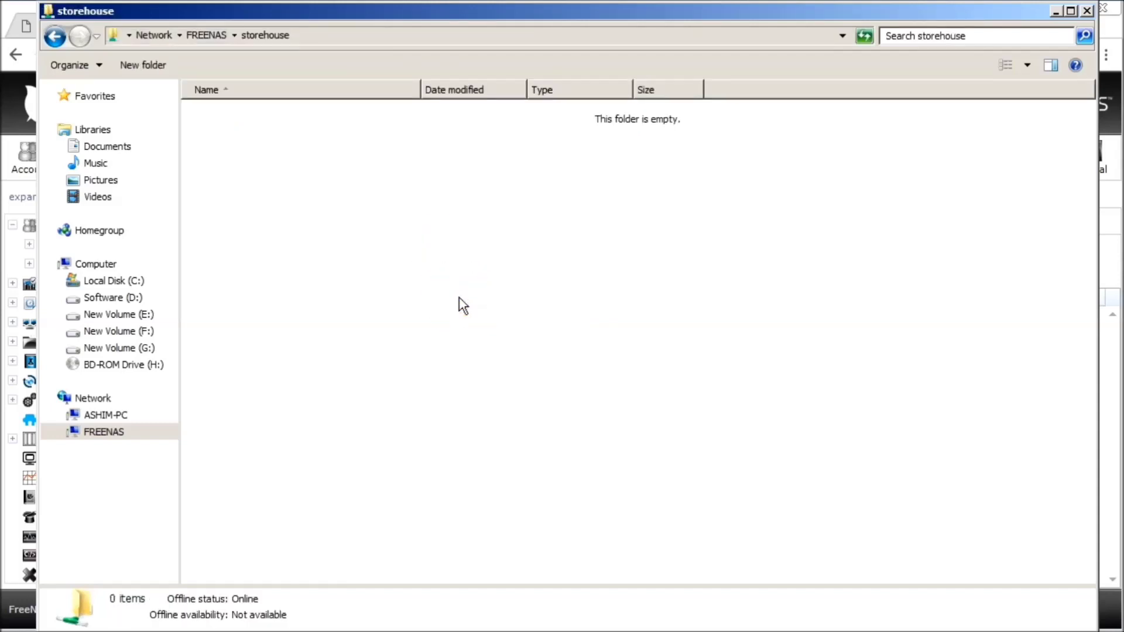
right_click(436, 238)
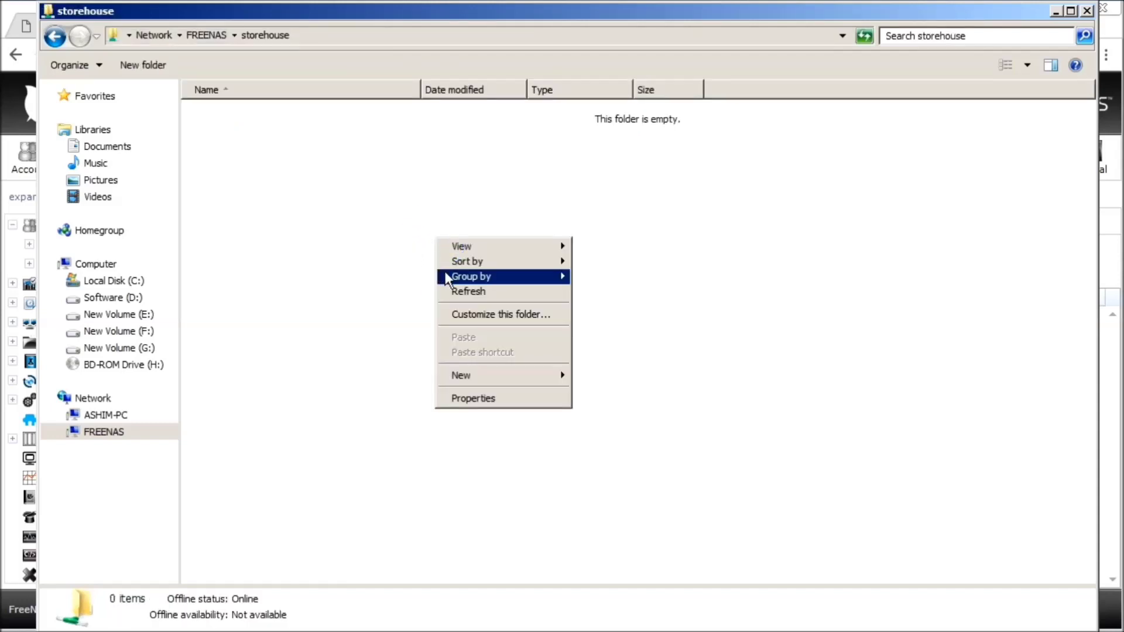
mouse_move(472, 250)
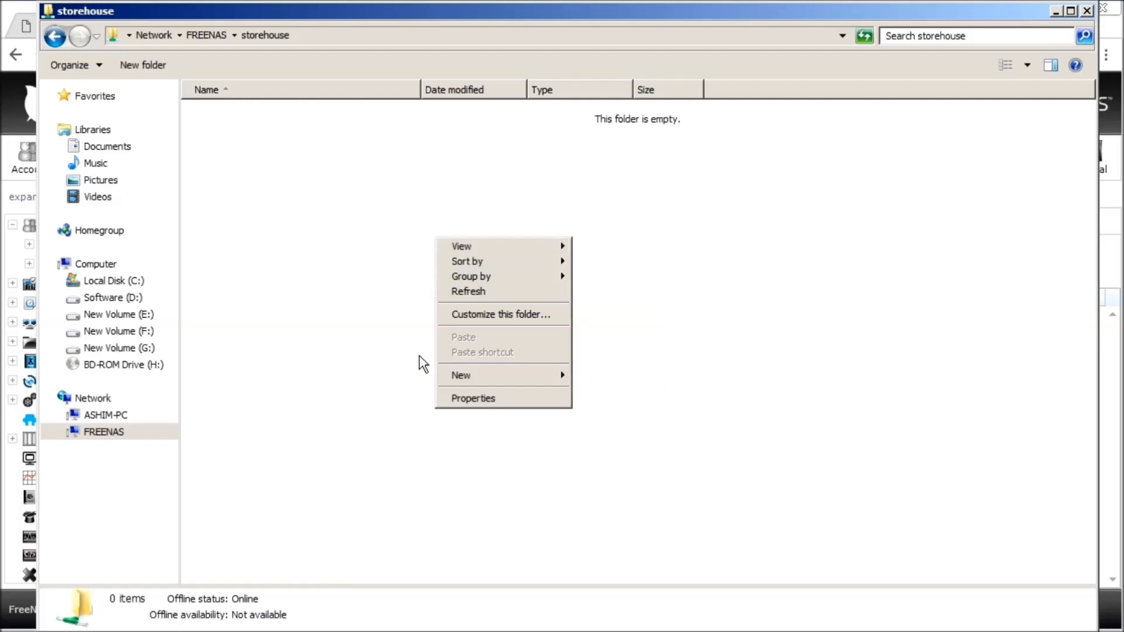
mouse_move(510, 371)
click(592, 379)
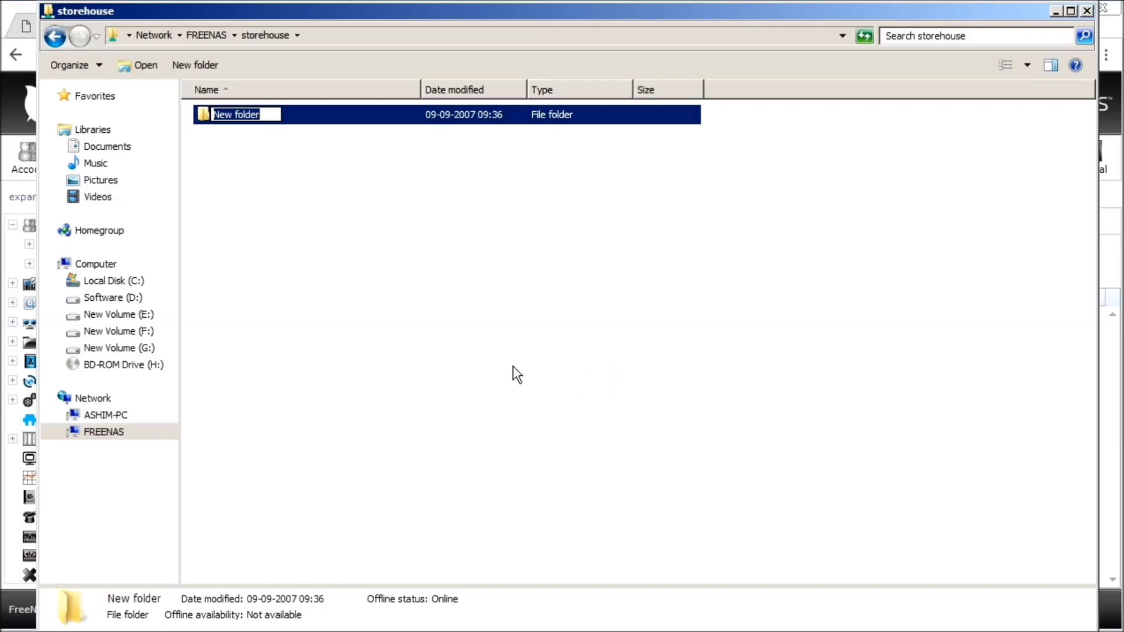
text(Videos)
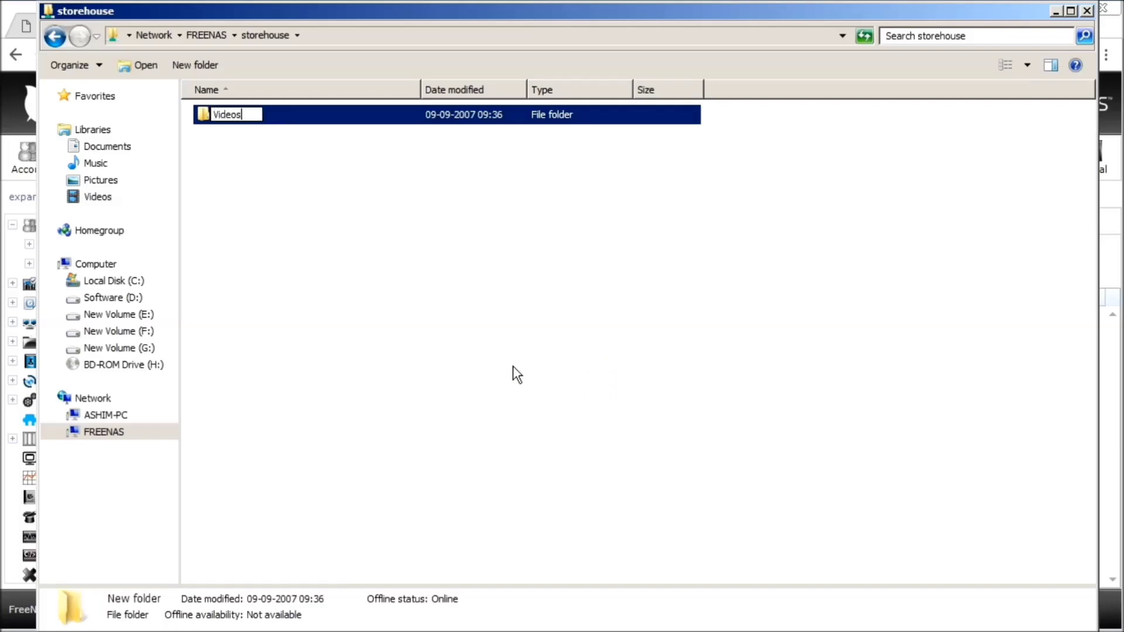
key(Return)
click(490, 341)
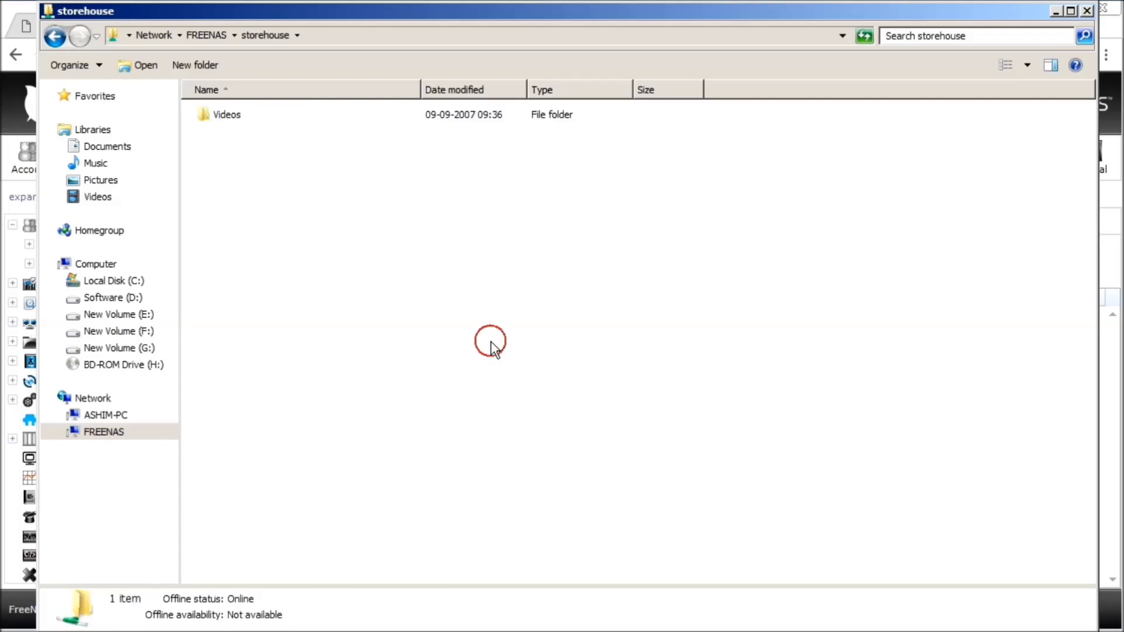
- Add a second folder named Music and confirm it is empty
right_click(406, 276)
mouse_move(496, 430)
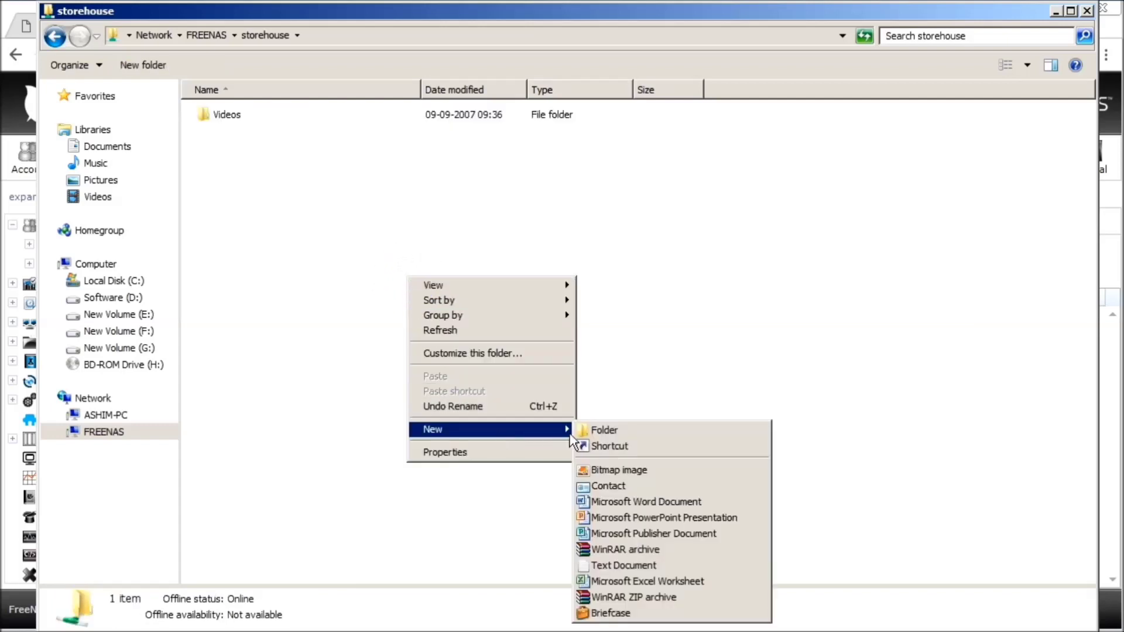
click(594, 432)
text(Music)
key(Return)
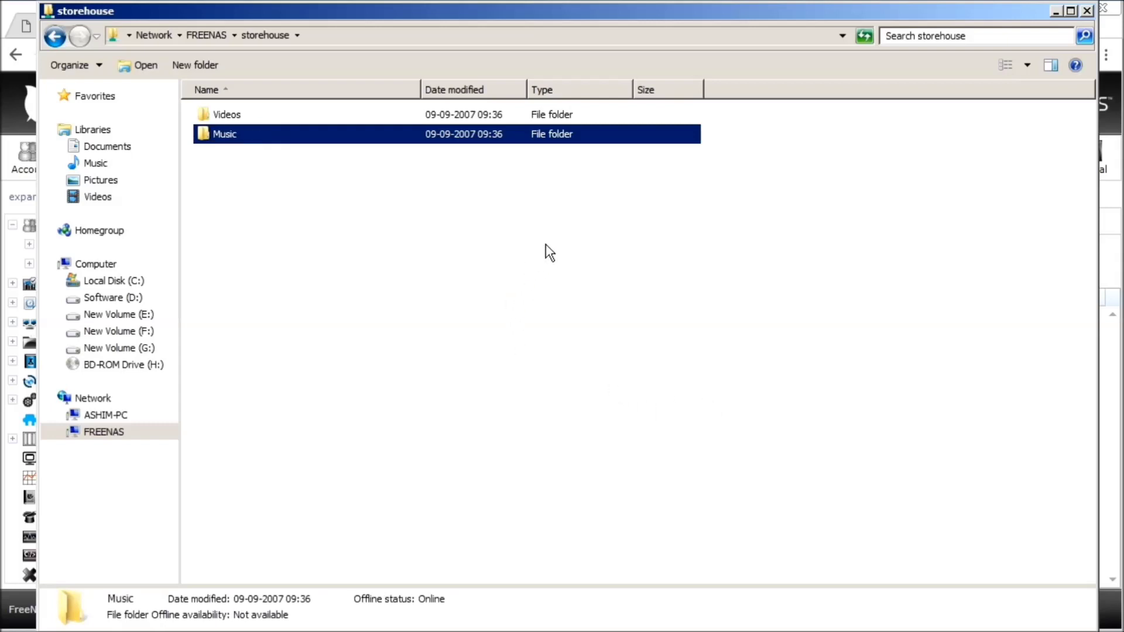
click(572, 269)
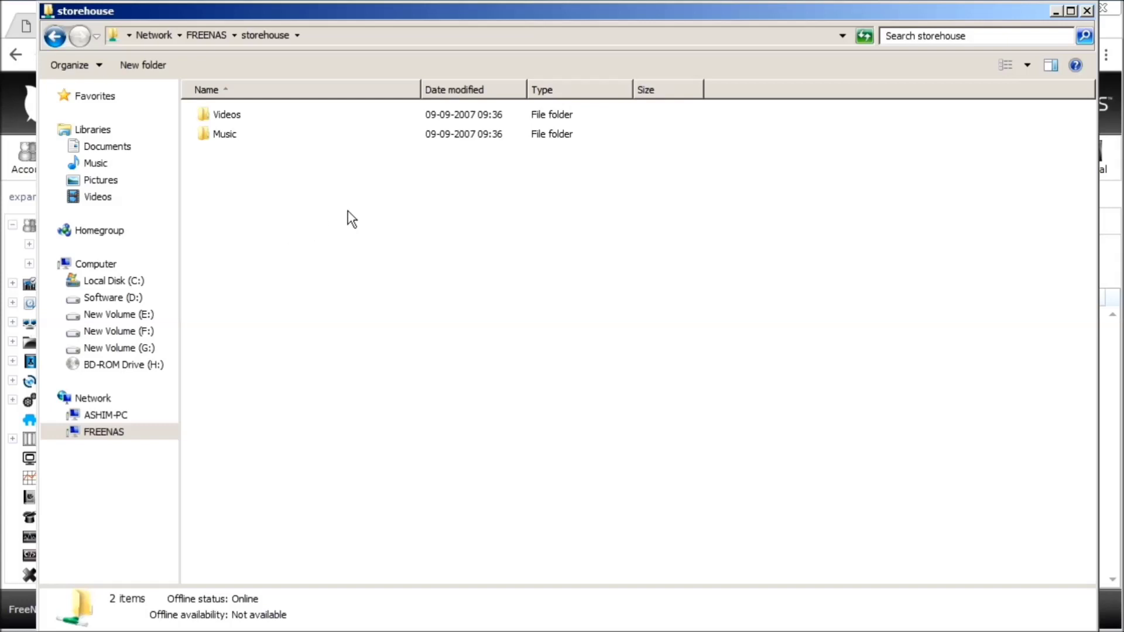
double_click(231, 135)
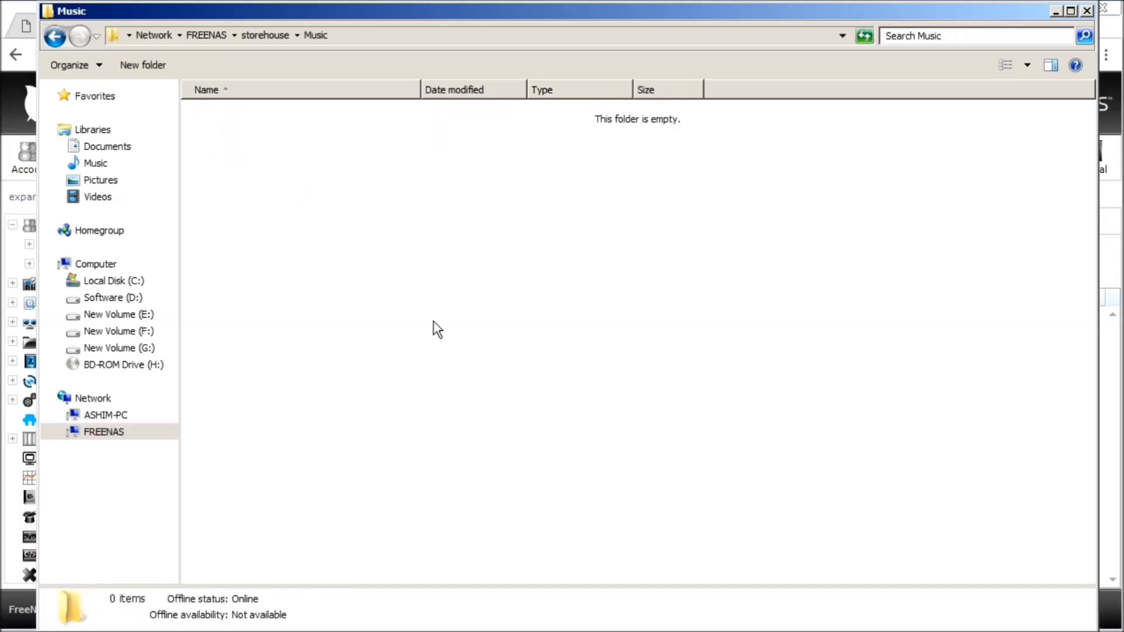
click(56, 37)
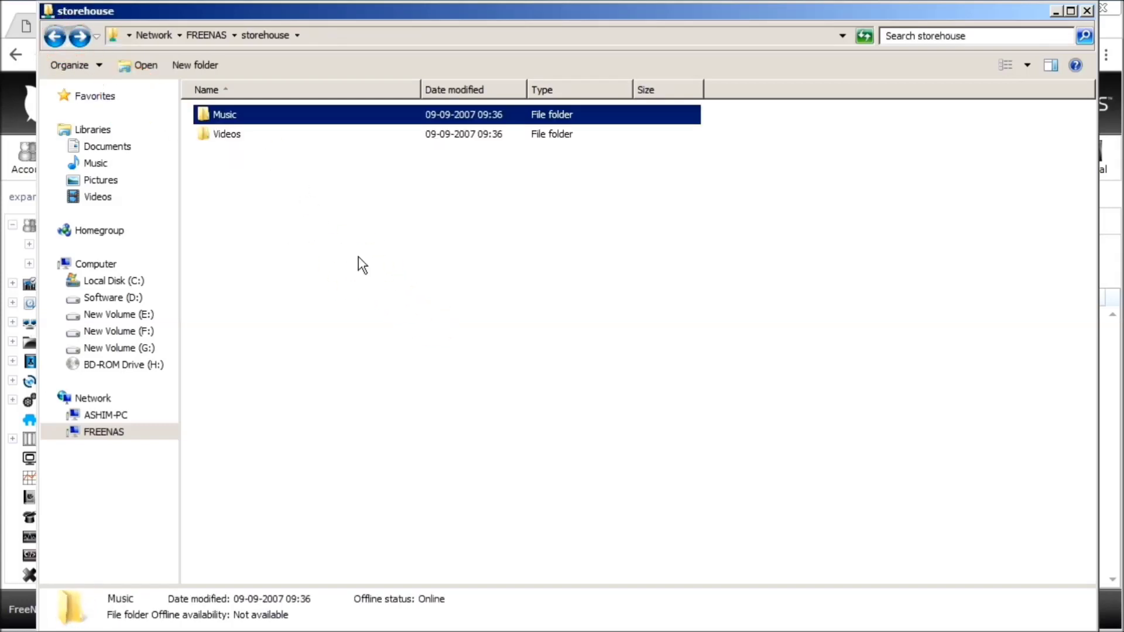
click(360, 258)
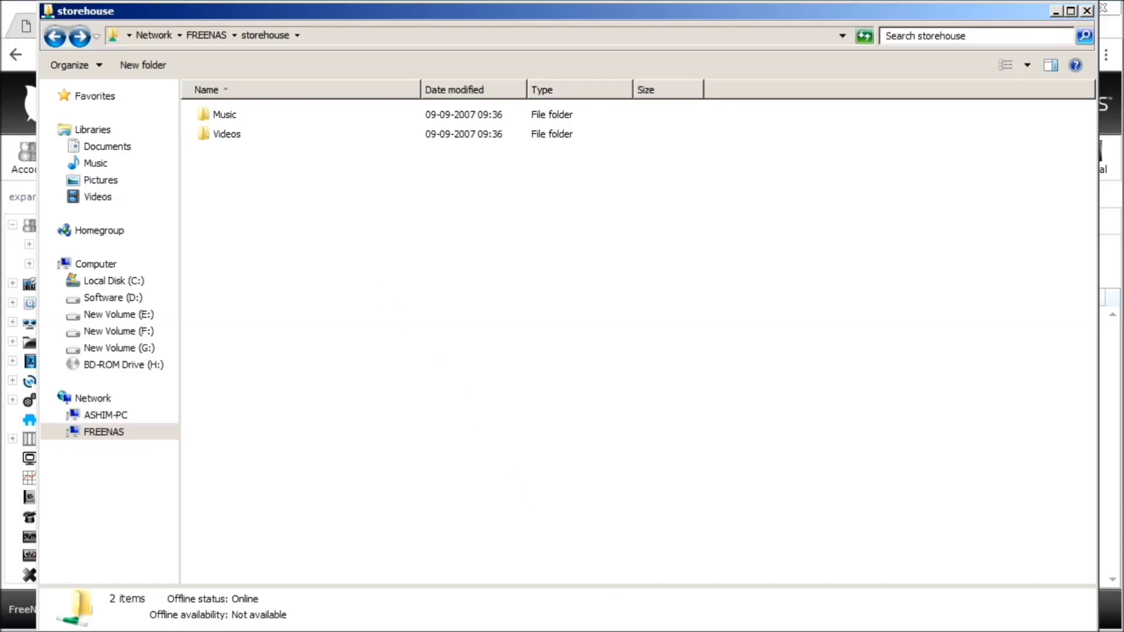